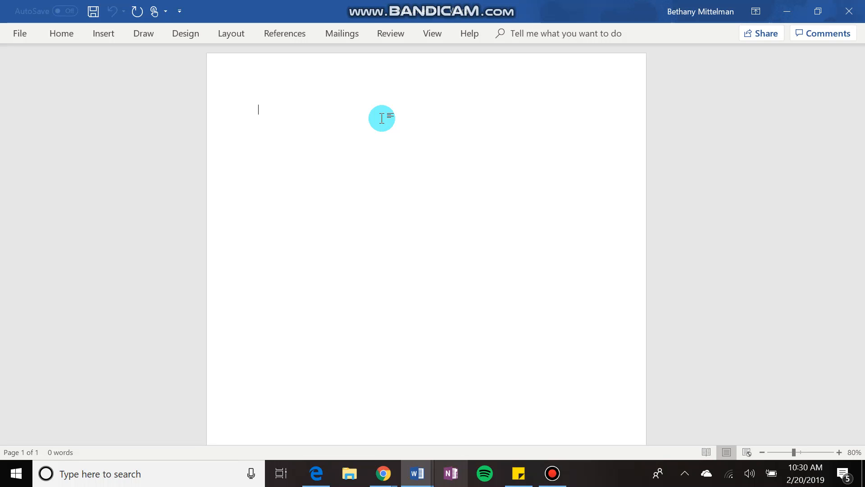
pyautogui.click(11, 32)
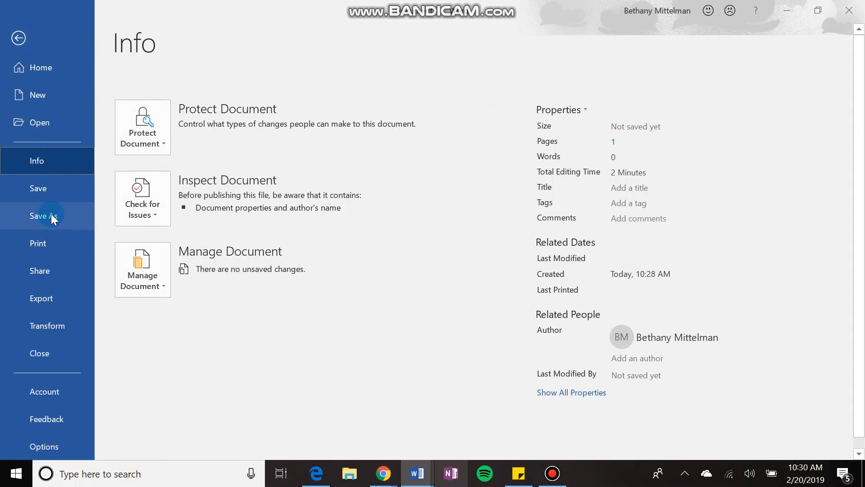
pyautogui.click(45, 305)
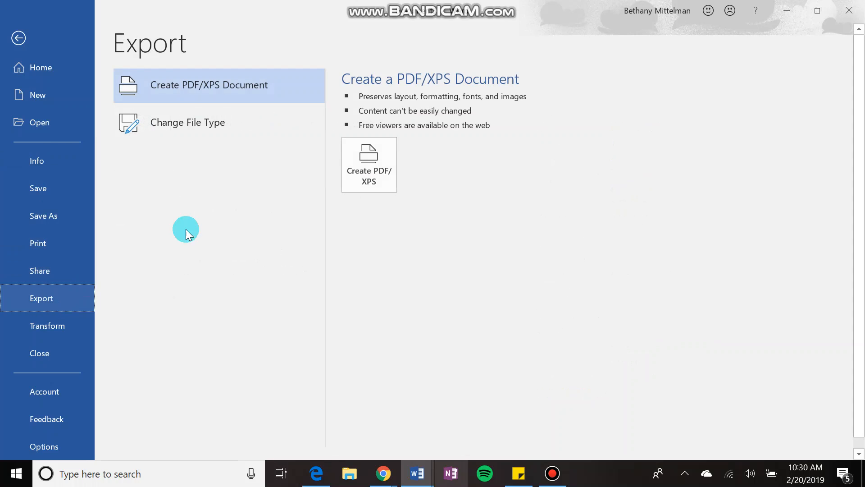
pyautogui.click(18, 39)
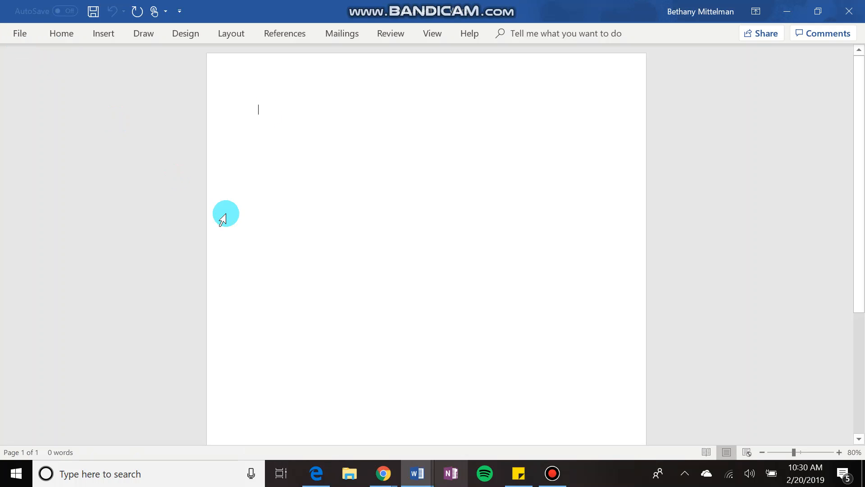
# - Enter the title page text on three separate lines: "Paper Title", "First Last" and "Waynesburg University"
pyautogui.click(330, 107)
pyautogui.write('Pap')
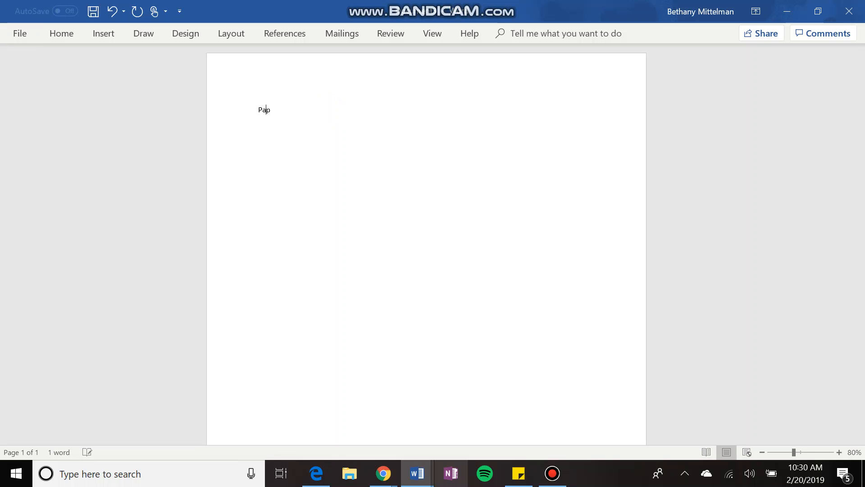
pyautogui.write('er Title')
pyautogui.click(331, 107)
pyautogui.write('First Las')
pyautogui.write('ayresburg University')
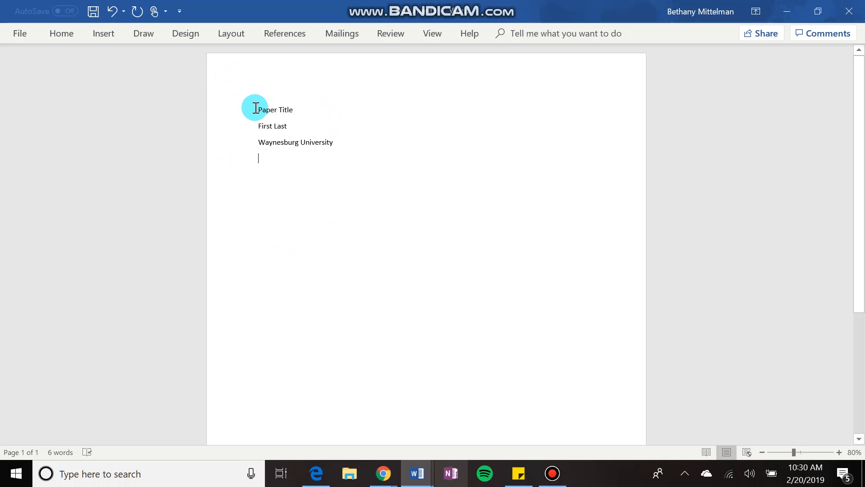
# - Set all three title page lines to Times New Roman, size 12
pyautogui.moveTo(253, 109); pyautogui.dragTo(355, 262)
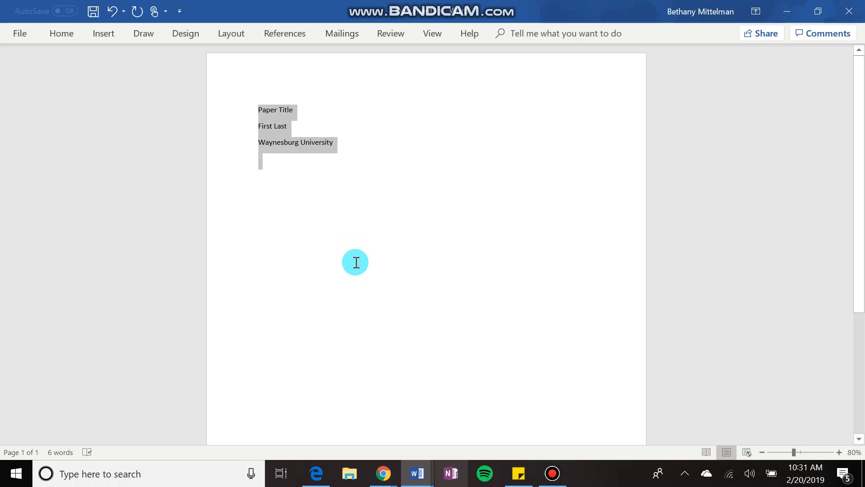
pyautogui.click(59, 36)
pyautogui.click(169, 62)
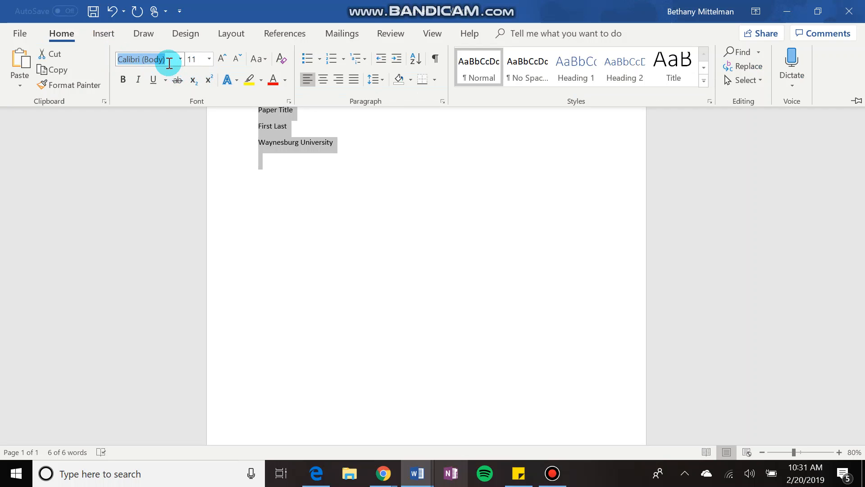
pyautogui.write('Times New Roman')
pyautogui.press('Return')
pyautogui.click(192, 59)
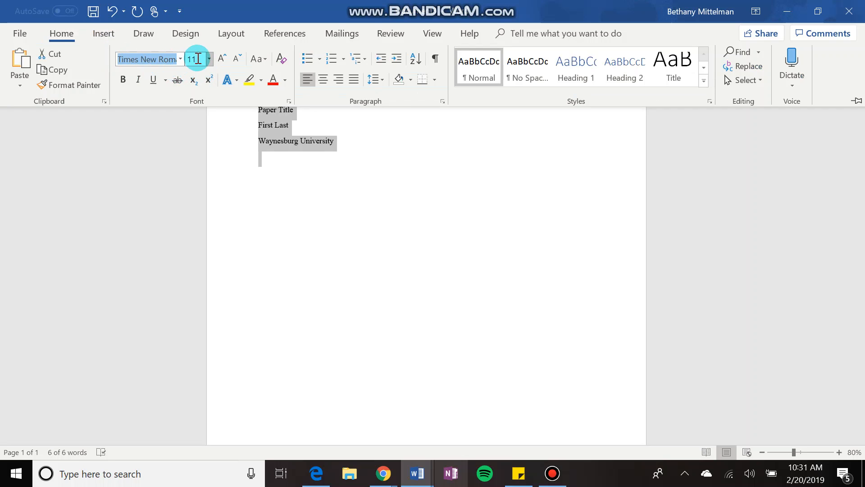
pyautogui.write('12')
pyautogui.press('Return')
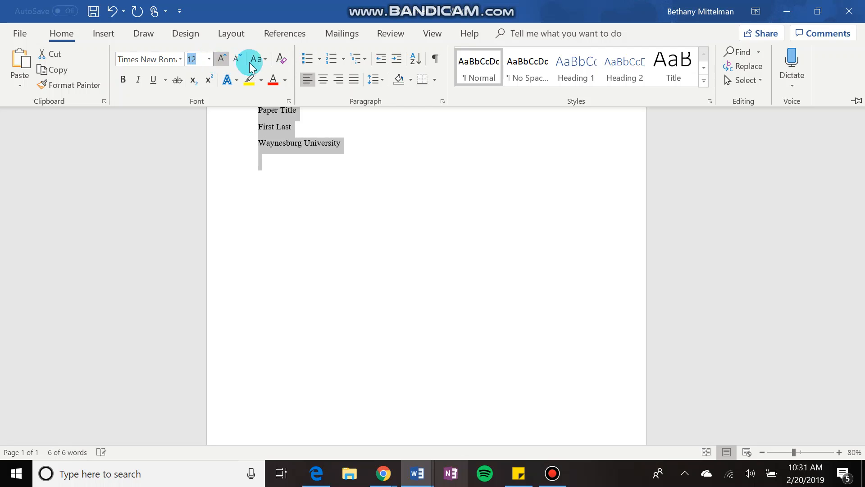
# - Remove the space after the selected paragraphs, prevent added space between same-style paragraphs, and set the line spacing to Double
pyautogui.click(373, 79)
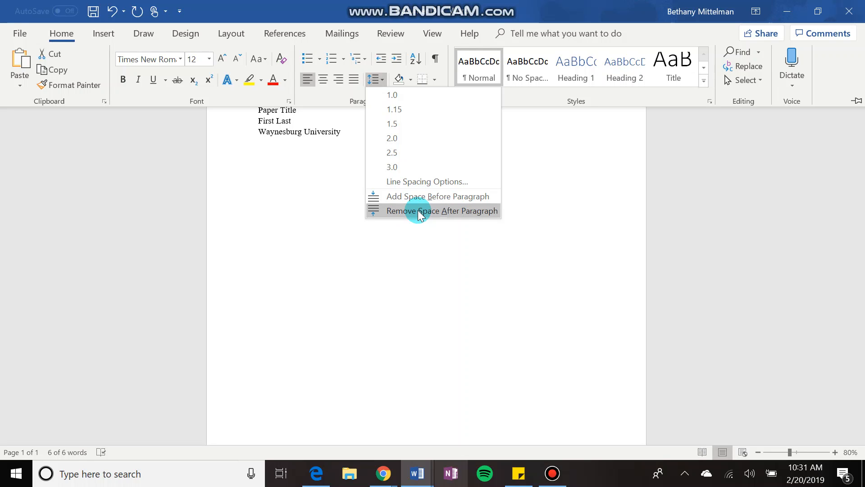
pyautogui.click(419, 212)
pyautogui.click(373, 79)
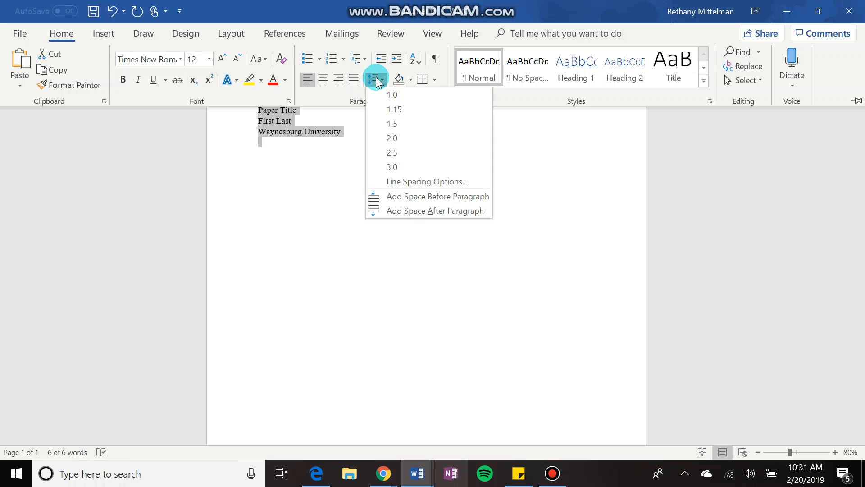
pyautogui.click(442, 182)
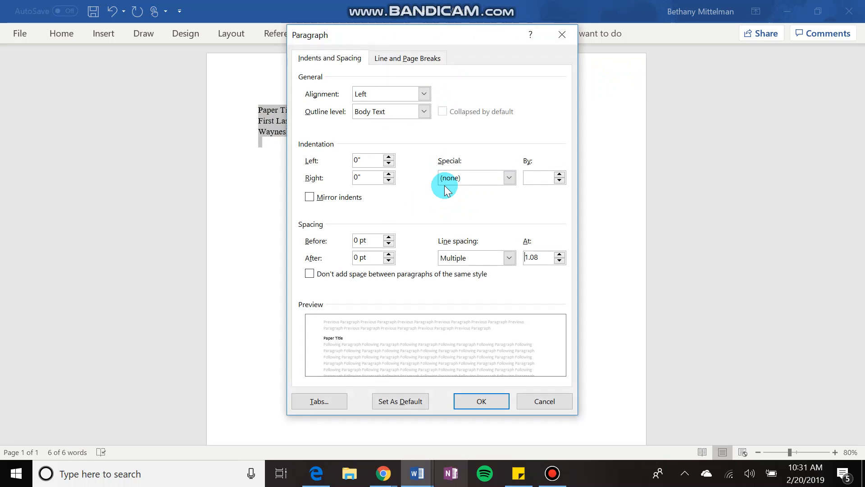
pyautogui.click(310, 274)
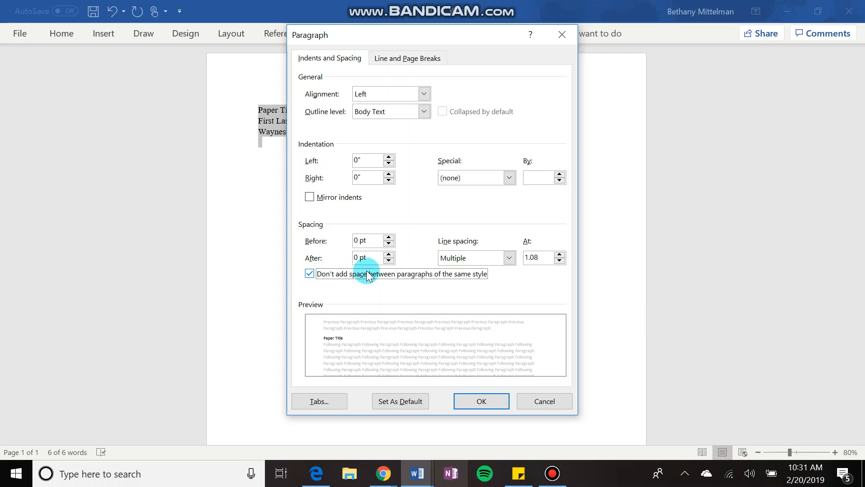
pyautogui.click(510, 258)
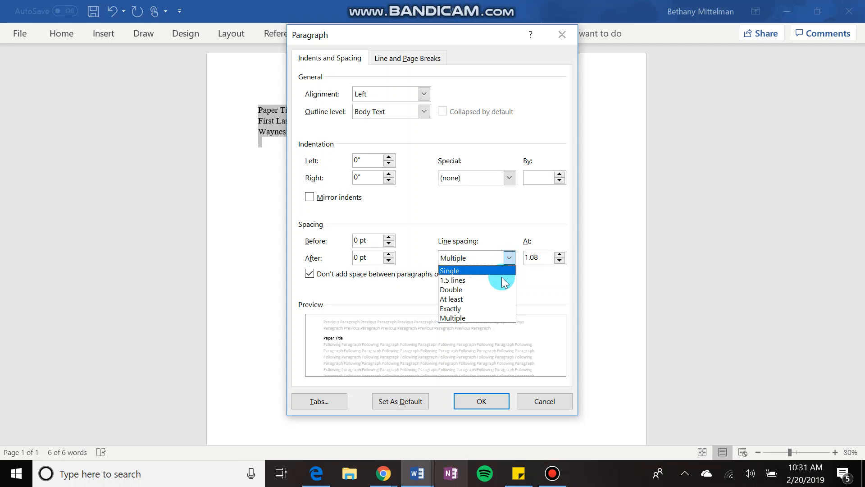
pyautogui.click(499, 290)
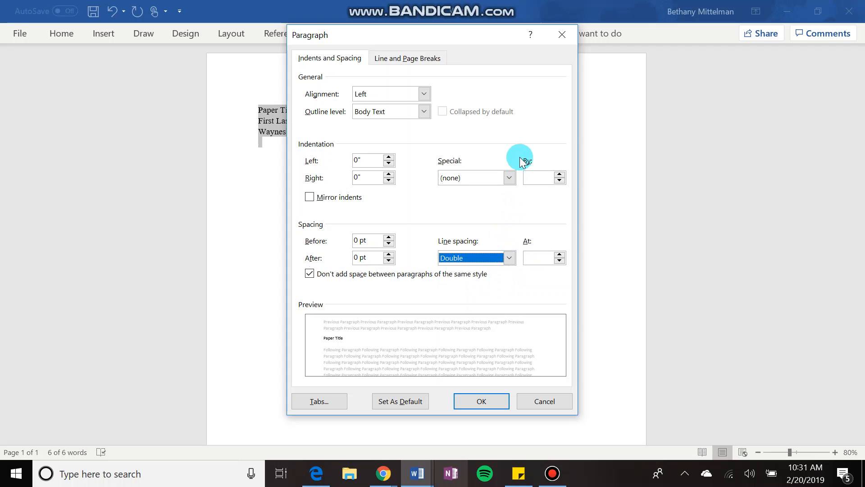
pyautogui.click(471, 402)
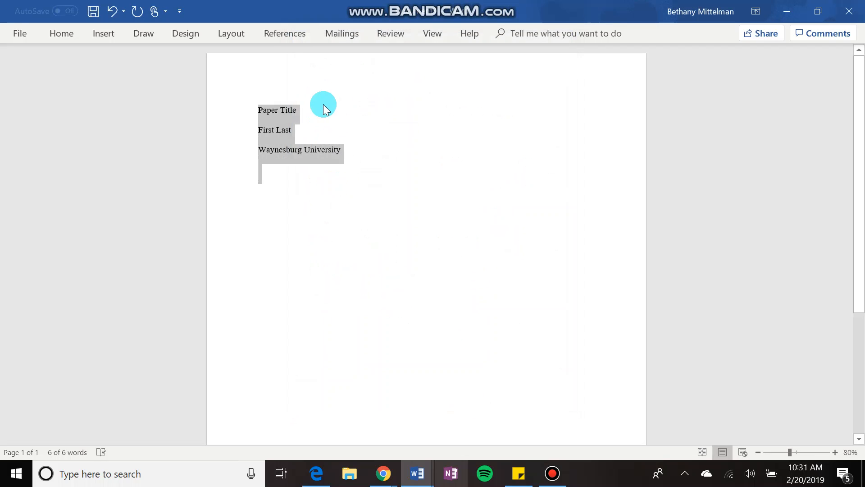
# - Center all the title page text horizontally
pyautogui.click(289, 110)
pyautogui.hotkey('ctrl', 'a')
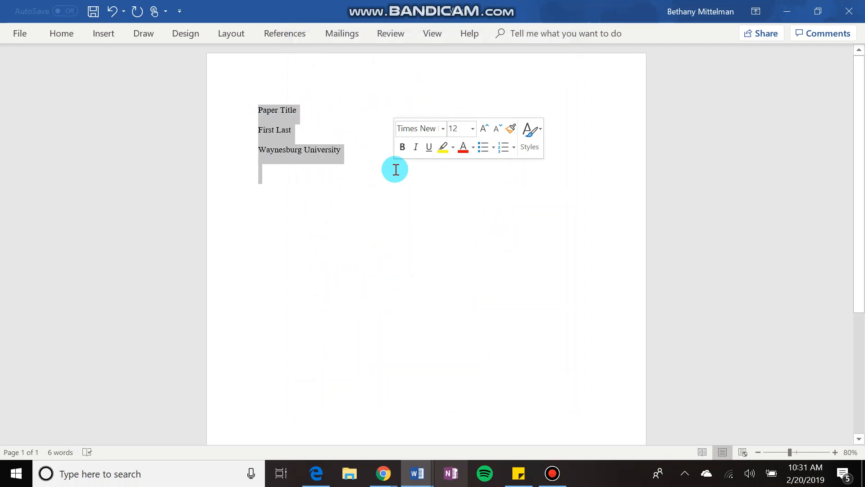
pyautogui.click(70, 33)
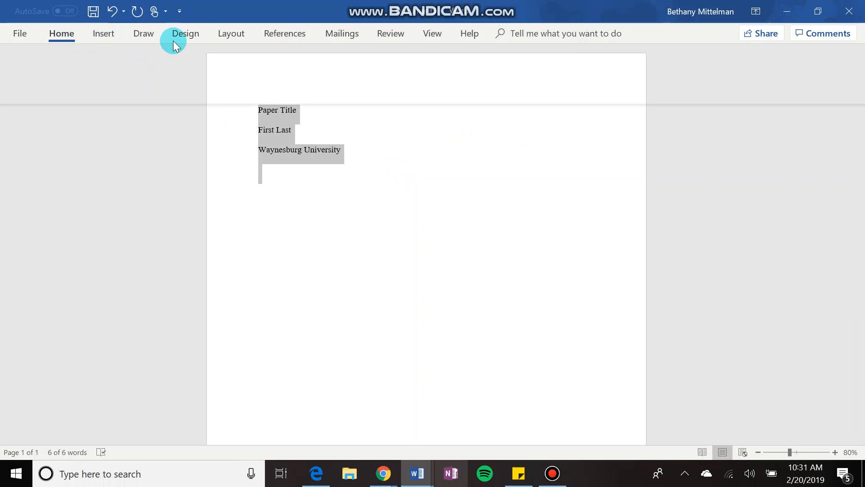
pyautogui.click(323, 80)
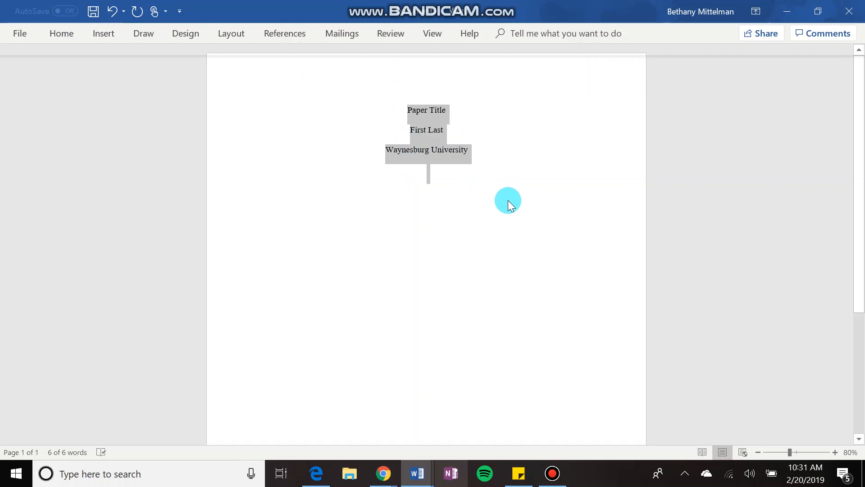
# - Move the title block down within the upper half of the page by inserting four blank lines above "Paper Title"
pyautogui.keyDown('ctrl'); pyautogui.scroll(-2, 508, 200); pyautogui.keyUp('ctrl')
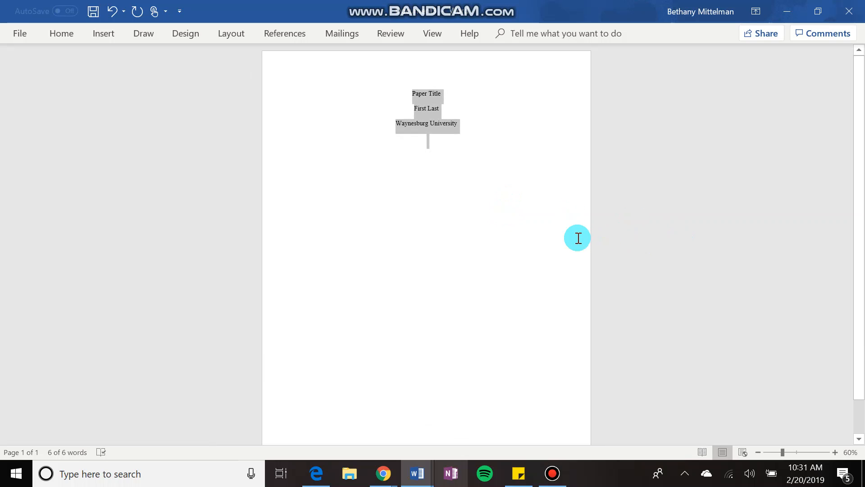
pyautogui.keyDown('ctrl'); pyautogui.scroll(-2, 578, 237); pyautogui.keyUp('ctrl')
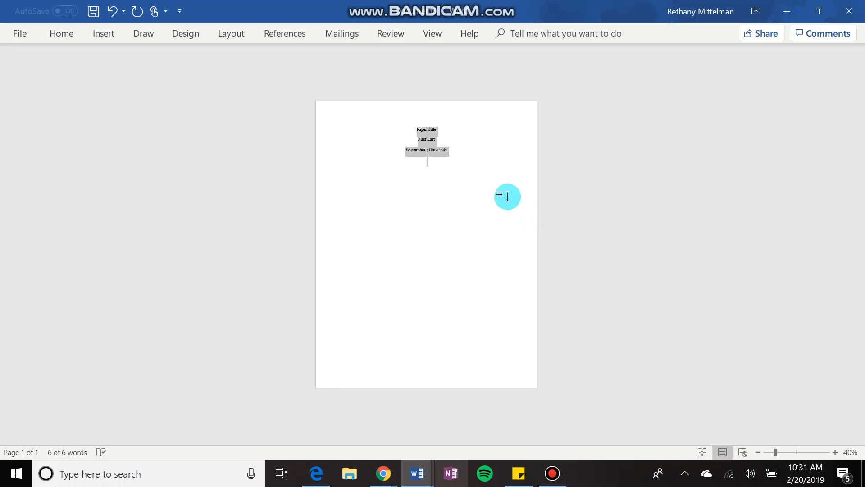
pyautogui.click(418, 129)
pyautogui.press('Return')
pyautogui.press('Return')
pyautogui.press('Return')
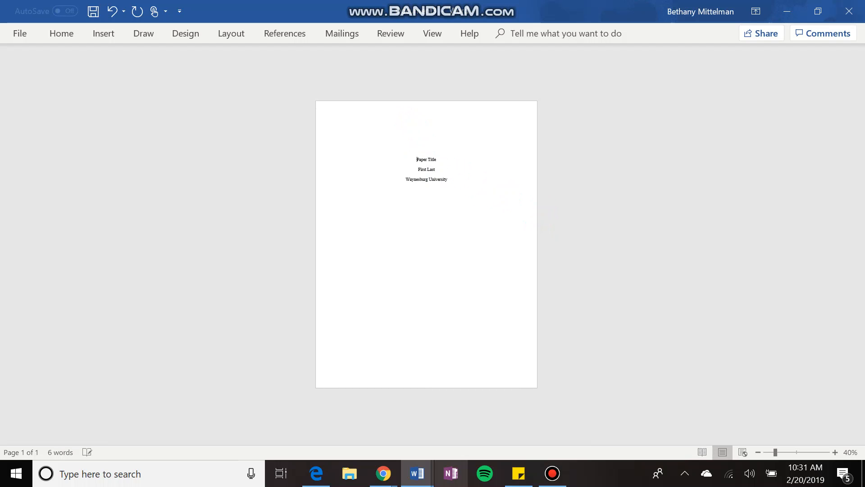
pyautogui.press('Return')
pyautogui.press('Return')
pyautogui.press('Return')
pyautogui.press('Return')
pyautogui.press('Return')
pyautogui.press('Return')
pyautogui.press('Return')
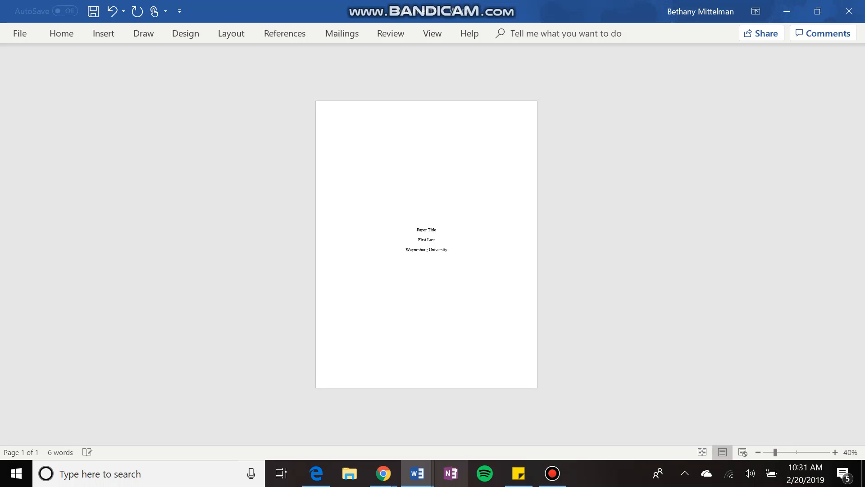
pyautogui.press('BackSpace')
pyautogui.press('BackSpace')
pyautogui.press('BackSpace')
pyautogui.press('BackSpace')
pyautogui.press('BackSpace')
pyautogui.press('BackSpace')
pyautogui.press('BackSpace')
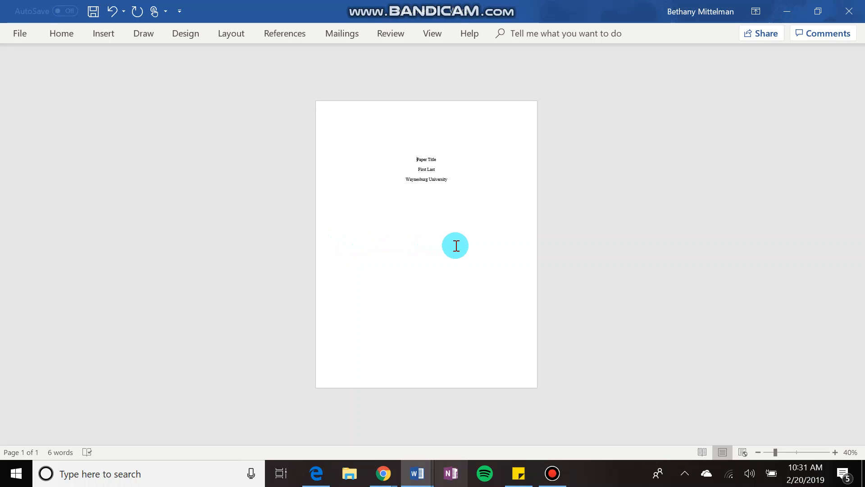
pyautogui.press('Return')
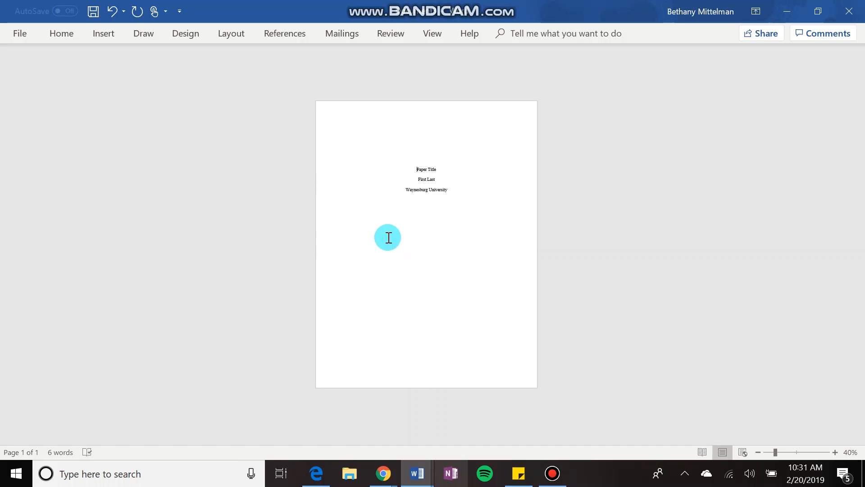
# - Add blank lines below "Waynesburg University" to reach the second page and enter the heading "Abstract" at its start
pyautogui.scroll(4, 479, 244)
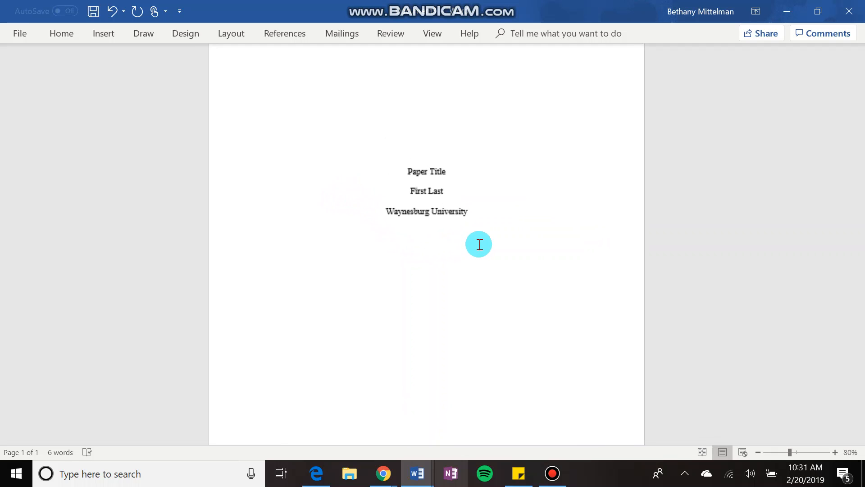
pyautogui.press('Return')
pyautogui.press('Return')
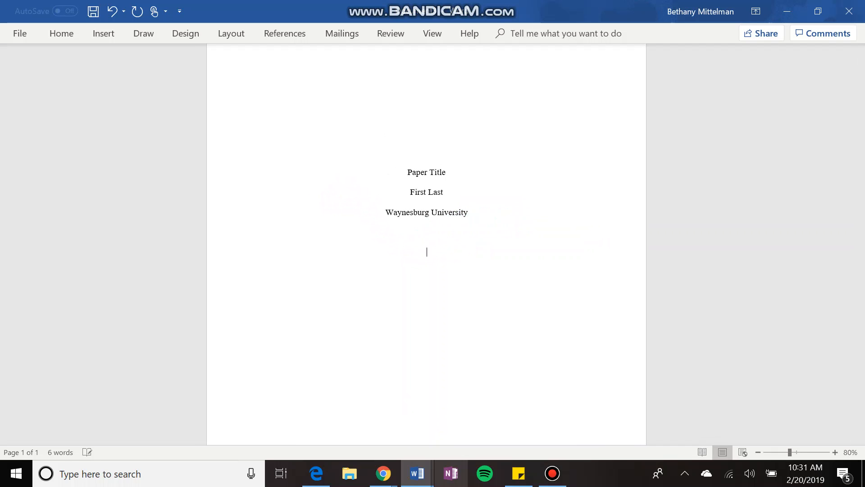
pyautogui.press('Return')
pyautogui.press('Return')
pyautogui.press('Return')
pyautogui.press('Return')
pyautogui.press('Return')
pyautogui.press('Return')
pyautogui.press('Return')
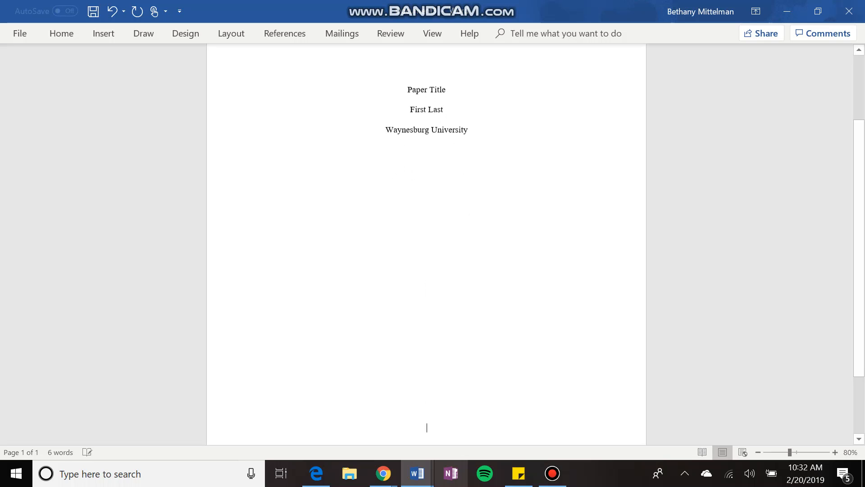
pyautogui.write('Abstract')
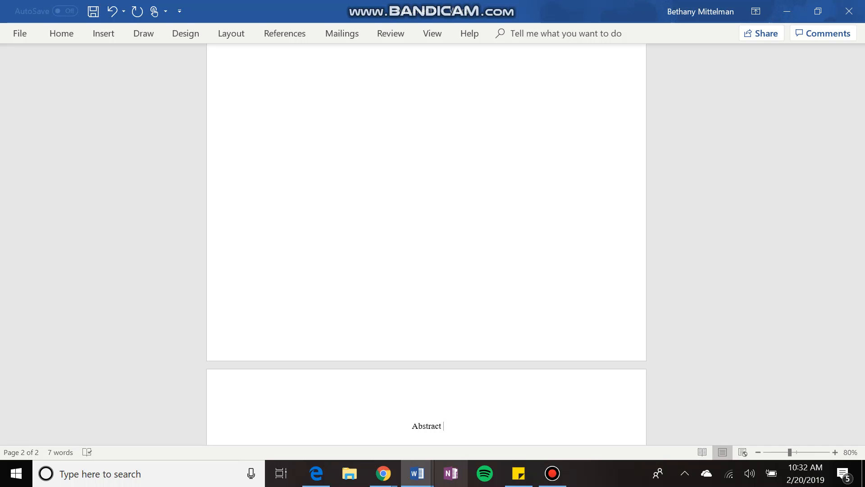
# - Start a body line with "A" below the "Abstract" heading and left-align it
pyautogui.press('Return')
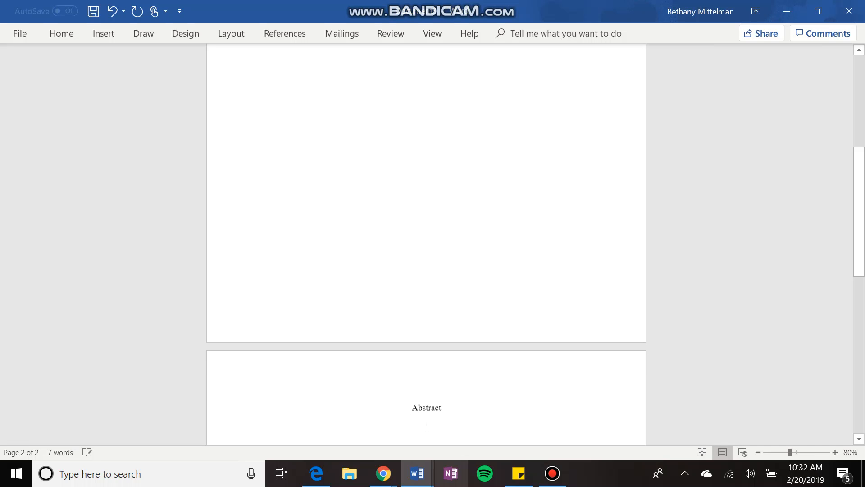
pyautogui.write('A')
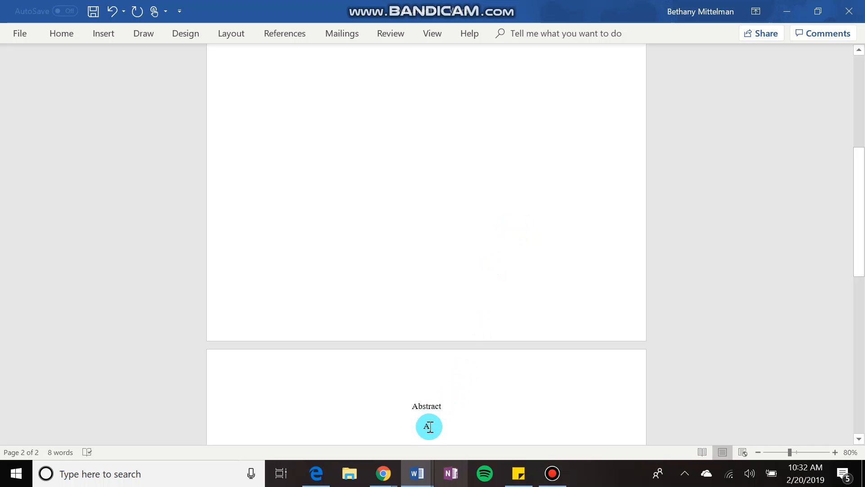
pyautogui.moveTo(428, 425); pyautogui.dragTo(396, 432)
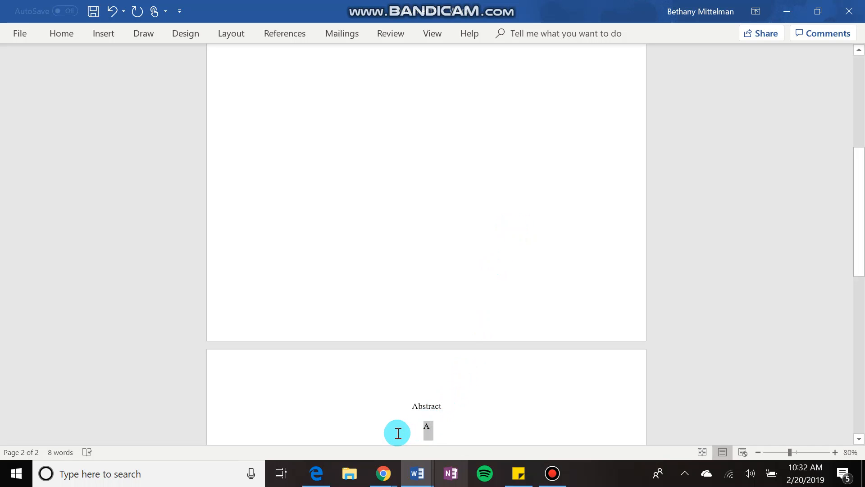
pyautogui.click(62, 35)
pyautogui.click(311, 83)
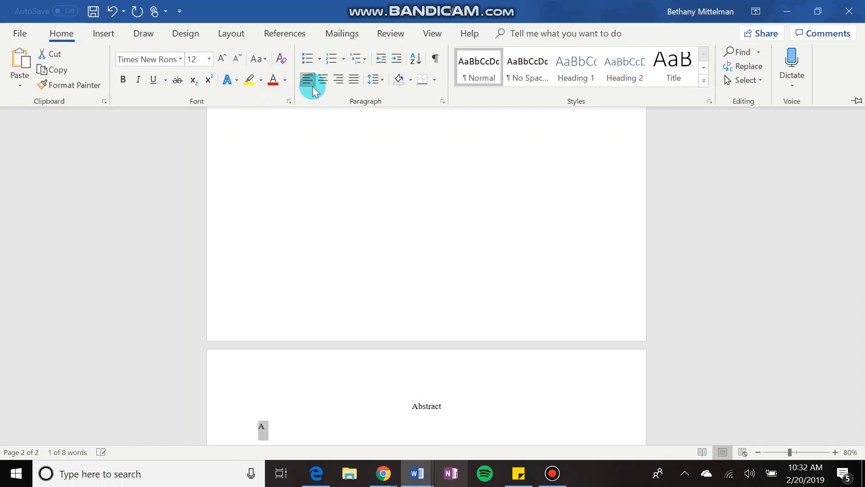
pyautogui.click(296, 410)
pyautogui.click(290, 421)
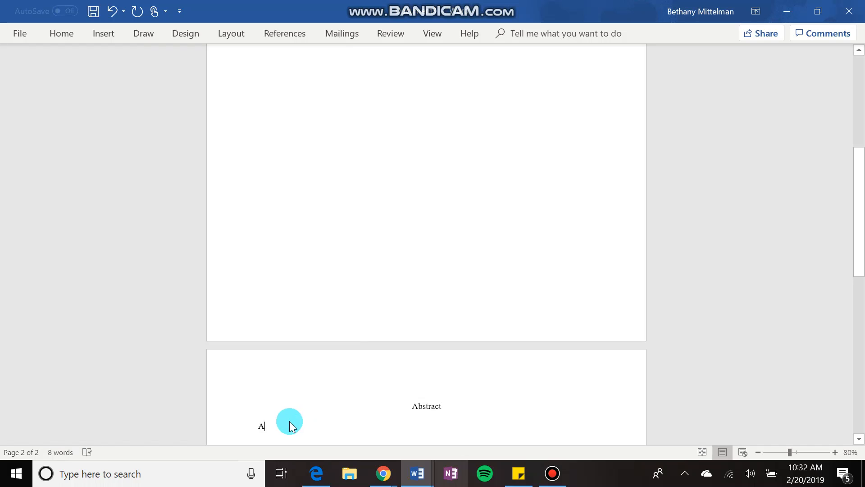
# - Add blank lines below the abstract's body line to reach the third page, and enter "Heading" with a body line "A" beneath it
pyautogui.press('Return')
pyautogui.press('Return')
pyautogui.press('Return')
pyautogui.press('Return')
pyautogui.press('Return')
pyautogui.press('Return')
pyautogui.press('Return')
pyautogui.press('Return')
pyautogui.press('Return')
pyautogui.press('Return')
pyautogui.press('Return')
pyautogui.press('Return')
pyautogui.press('Return')
pyautogui.press('Return')
pyautogui.press('Return')
pyautogui.press('Return')
pyautogui.press('Return')
pyautogui.press('Return')
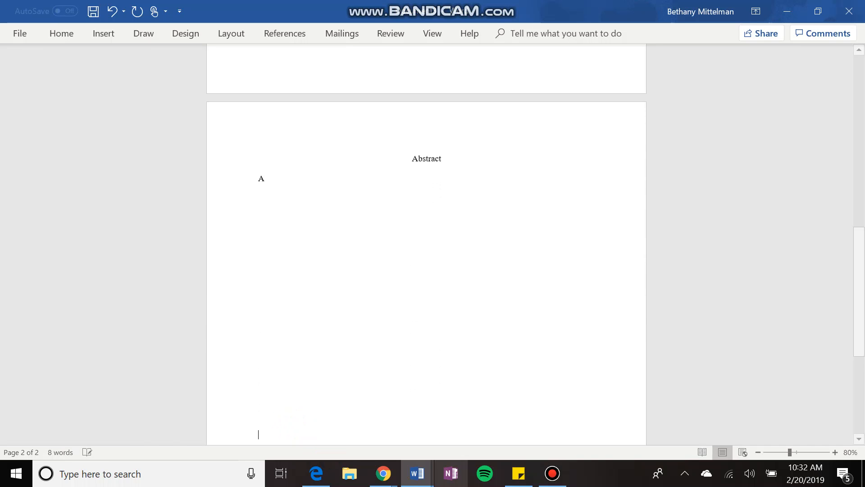
pyautogui.press('Return')
pyautogui.press('Return')
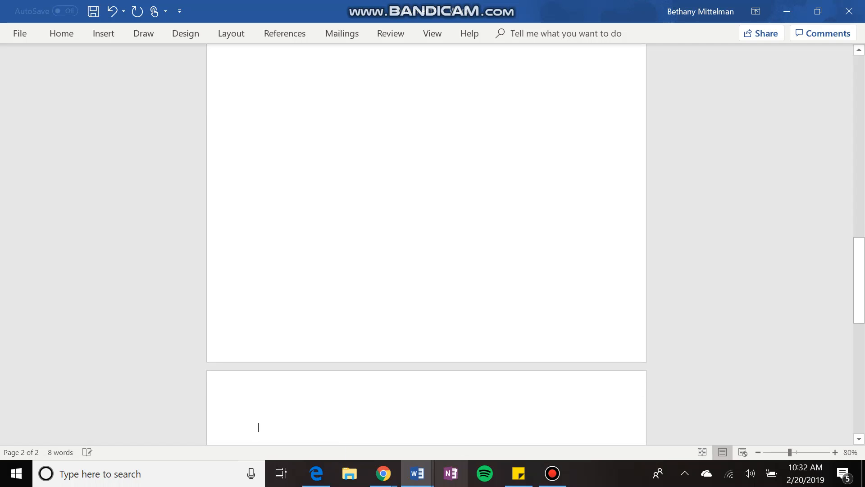
pyautogui.write('H')
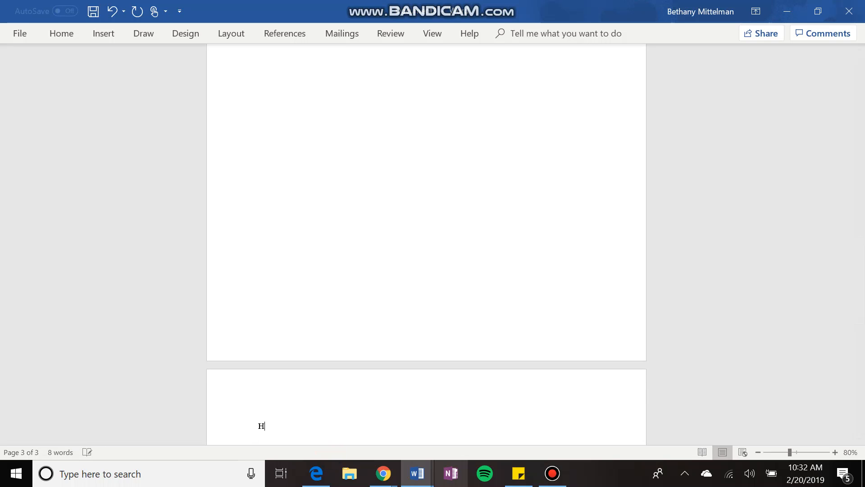
pyautogui.write('eading')
pyautogui.press('Return')
pyautogui.write('A')
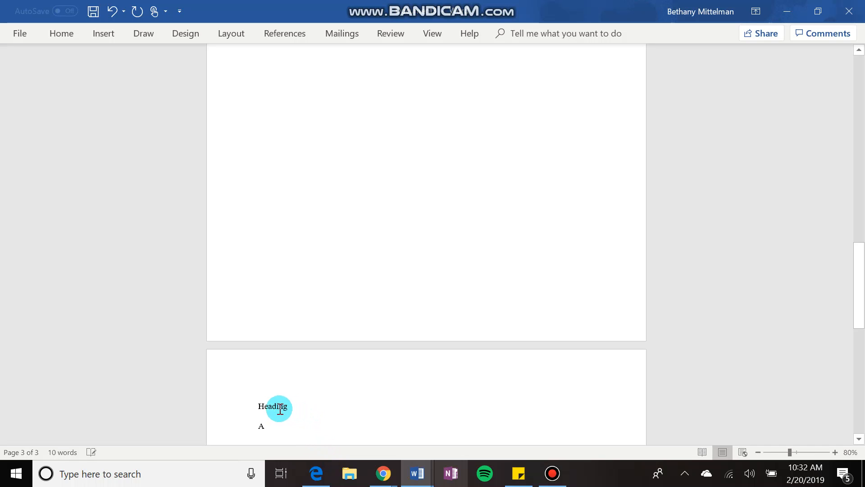
# - Center the "Heading" line on the third page and make it bold
pyautogui.click(255, 407)
pyautogui.click(63, 34)
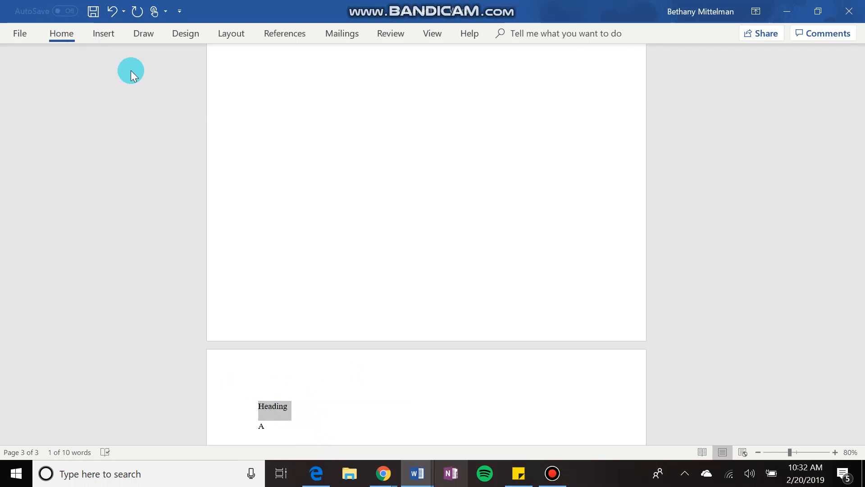
pyautogui.click(323, 79)
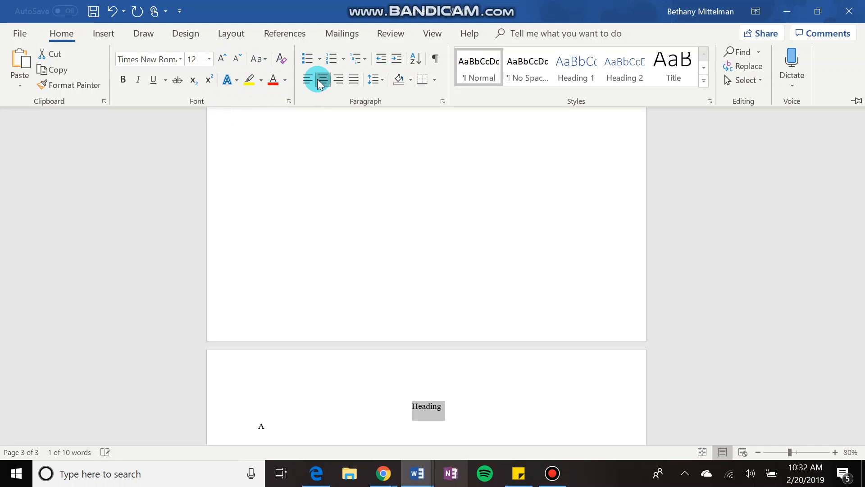
pyautogui.click(124, 82)
pyautogui.click(511, 411)
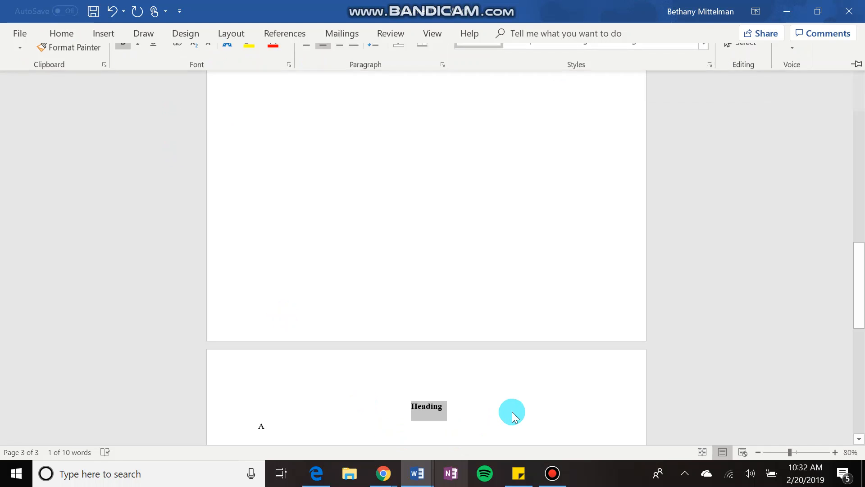
pyautogui.click(512, 411)
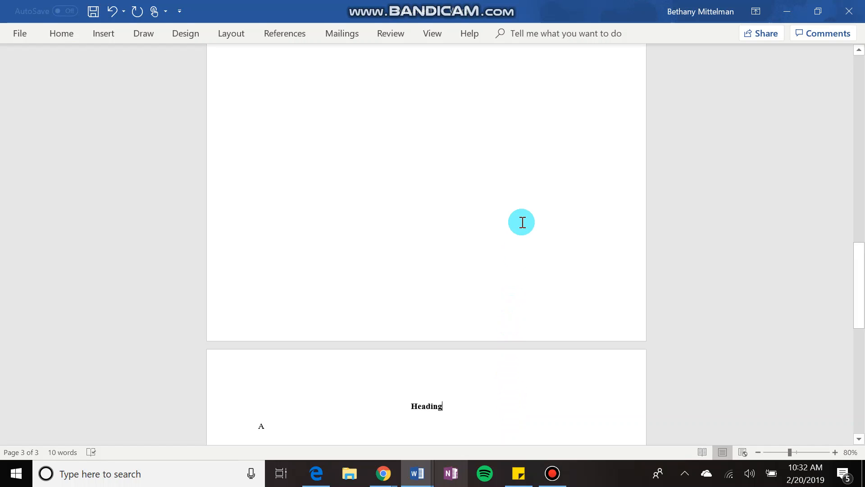
# - Add blank lines below the third page's body line to reach the fourth page, and enter "References" with a body line "A" beneath it
pyautogui.scroll(1, 522, 222)
pyautogui.scroll(-5, 522, 222)
pyautogui.scroll(6, 521, 222)
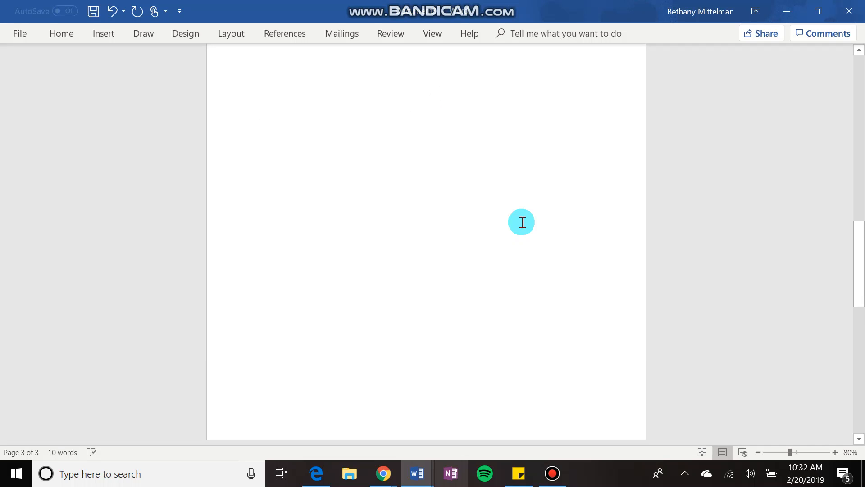
pyautogui.scroll(-3, 521, 222)
pyautogui.scroll(-3, 522, 222)
pyautogui.click(450, 265)
pyautogui.press('Return')
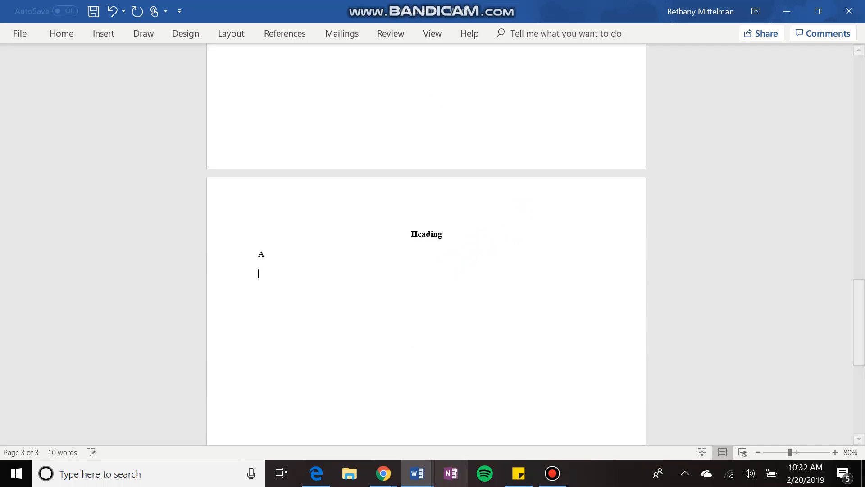
pyautogui.press('Return')
pyautogui.press('Return')
pyautogui.press('Return')
pyautogui.press('Return')
pyautogui.press('Return')
pyautogui.press('Return')
pyautogui.press('Return')
pyautogui.press('Return')
pyautogui.press('Return')
pyautogui.press('Return')
pyautogui.press('Return')
pyautogui.press('Return')
pyautogui.press('Return')
pyautogui.press('Return')
pyautogui.press('Return')
pyautogui.press('Return')
pyautogui.press('Return')
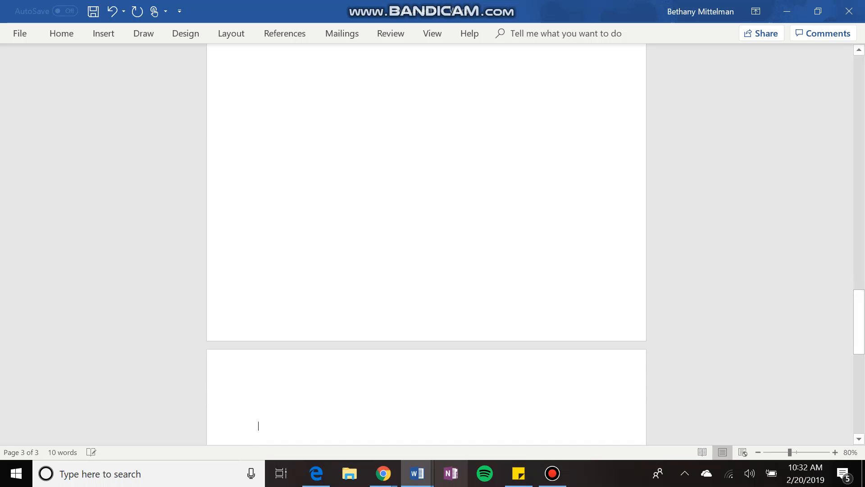
pyautogui.press('BackSpace')
pyautogui.press('BackSpace')
pyautogui.click(449, 265)
pyautogui.write('R')
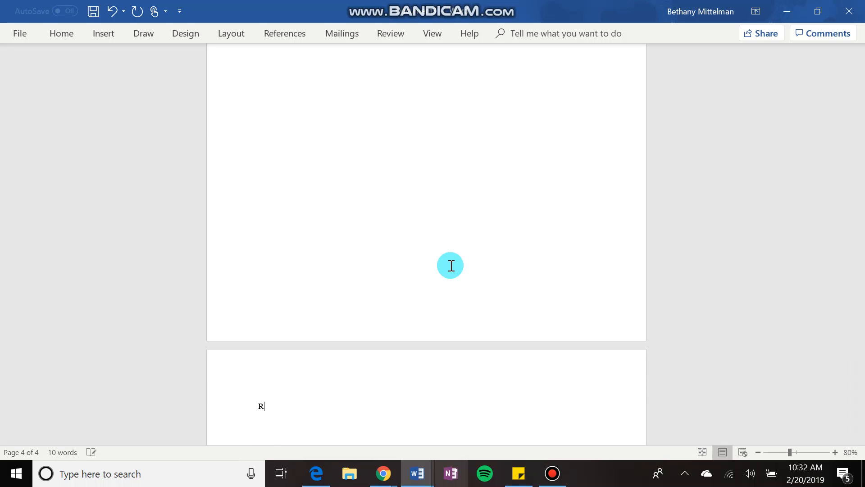
pyautogui.write('eferences')
pyautogui.press('Return')
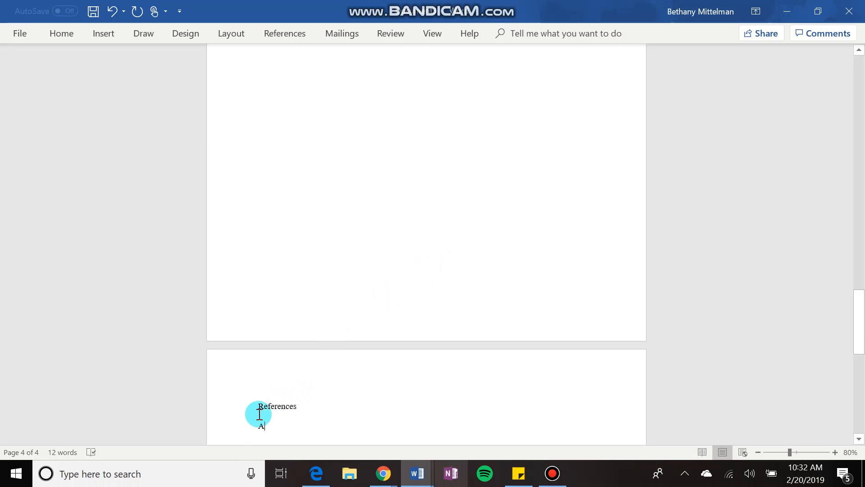
# - Center the "References" heading on the fourth page
pyautogui.moveTo(257, 411); pyautogui.dragTo(313, 410)
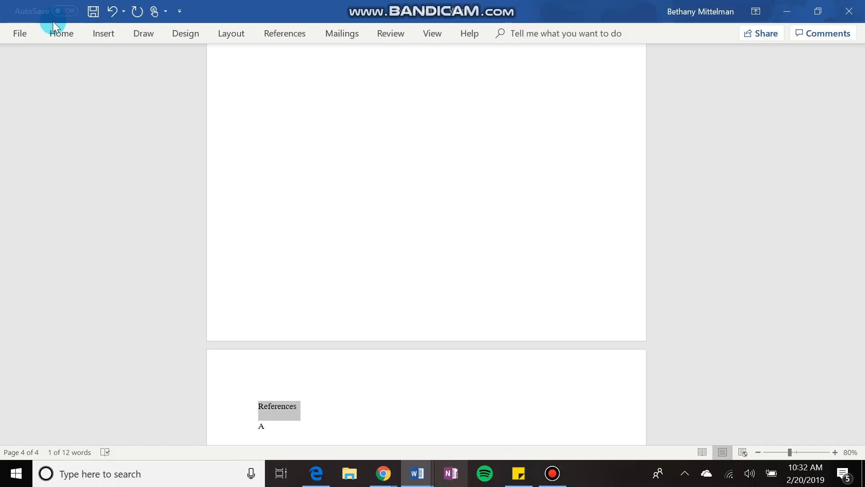
pyautogui.click(71, 38)
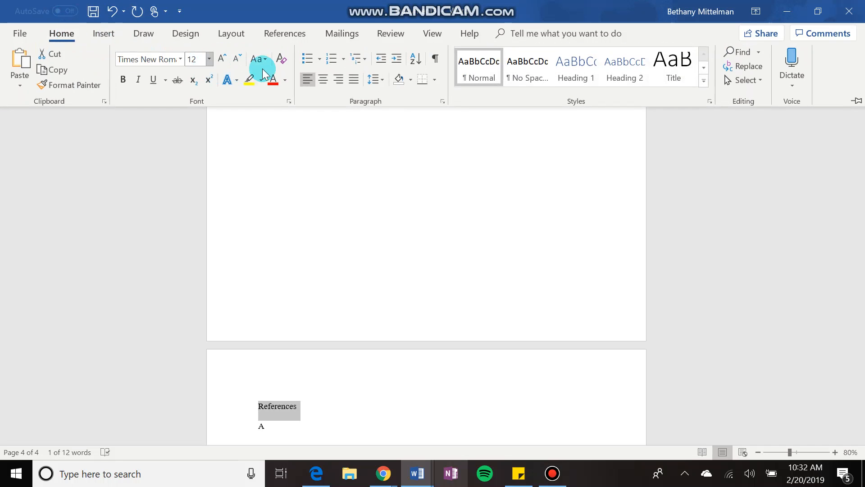
pyautogui.click(321, 84)
pyautogui.click(293, 425)
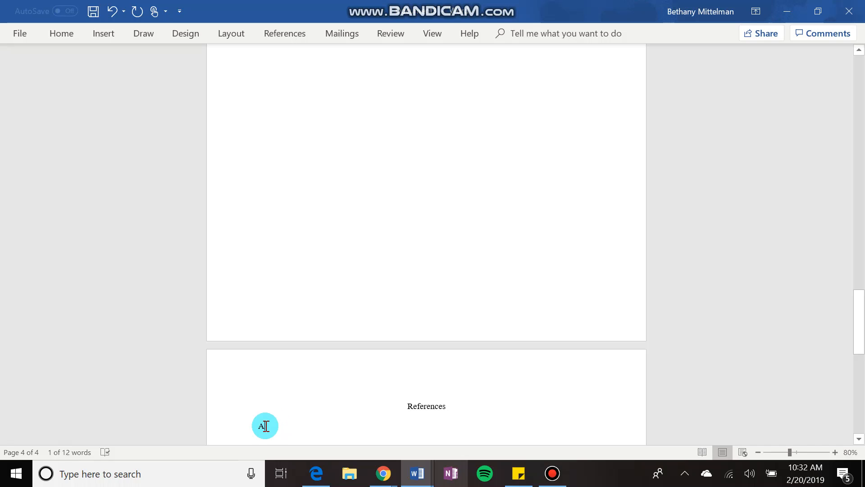
pyautogui.click(247, 431)
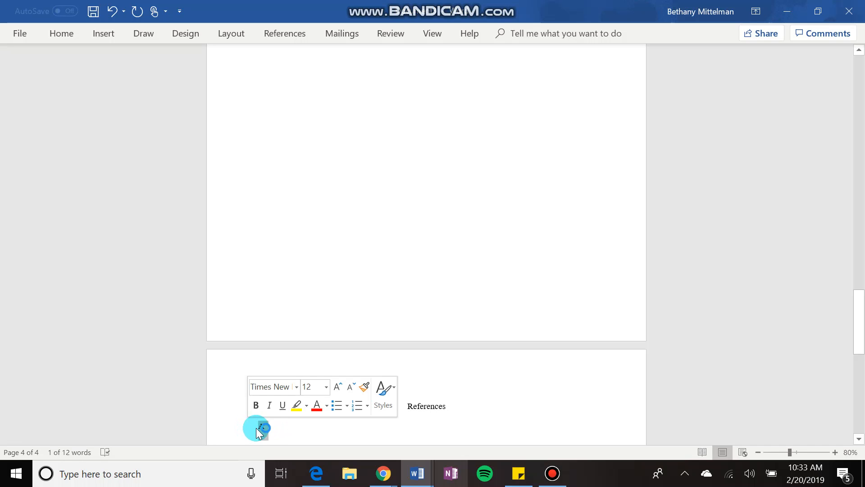
pyautogui.click(61, 33)
pyautogui.click(372, 81)
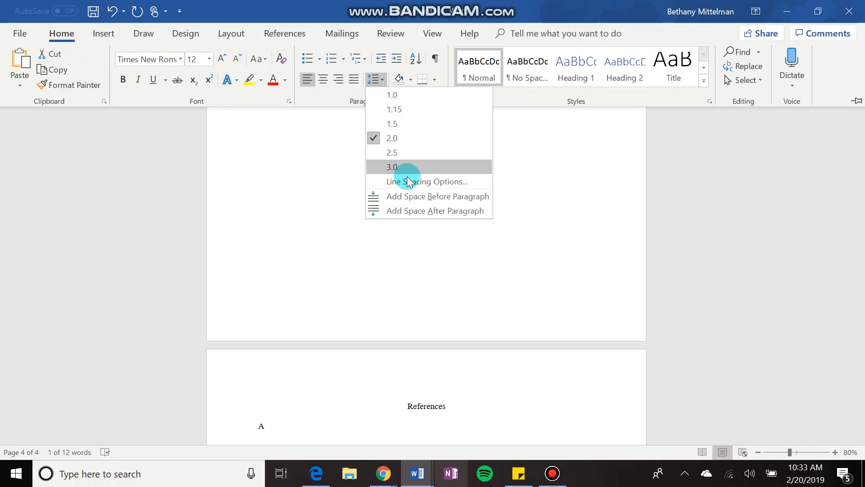
pyautogui.click(265, 378)
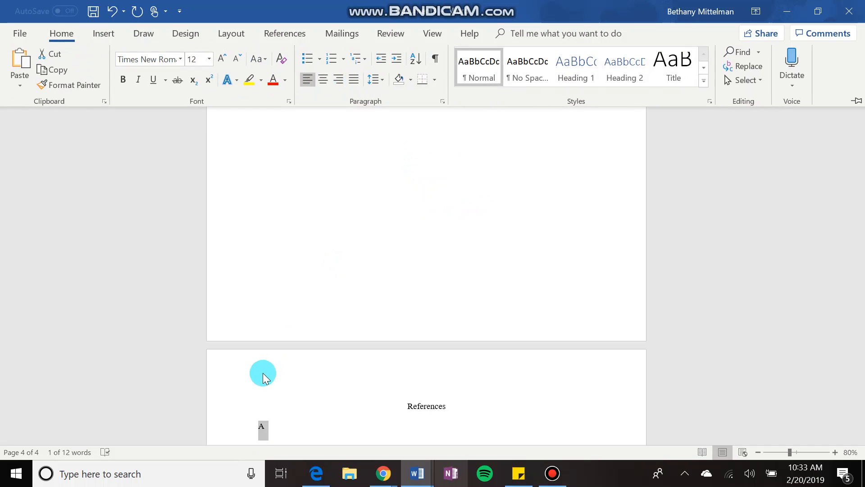
# - Apply a 0.5" hanging indent to the body line "A" below the "References" heading
pyautogui.scroll(-2, 265, 378)
pyautogui.rightClick(264, 378)
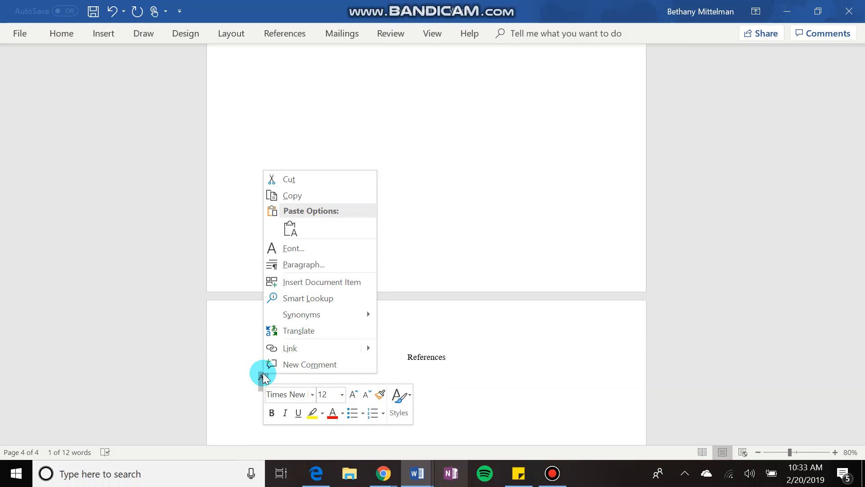
pyautogui.click(319, 267)
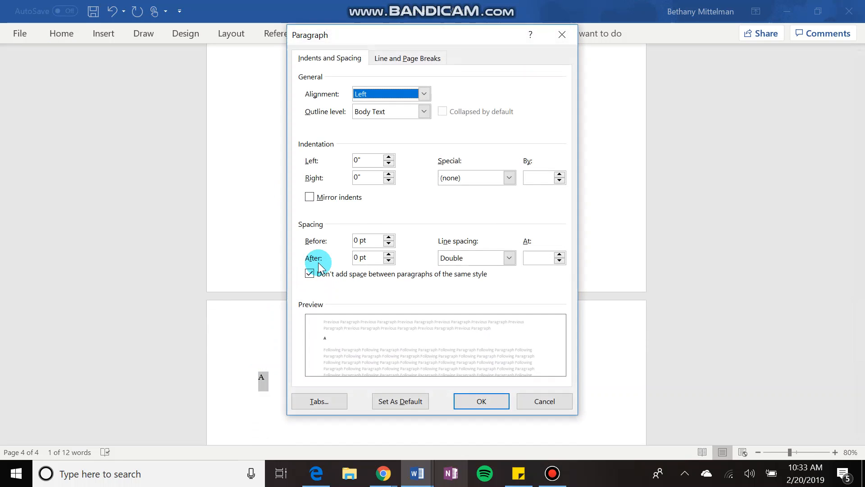
pyautogui.click(463, 179)
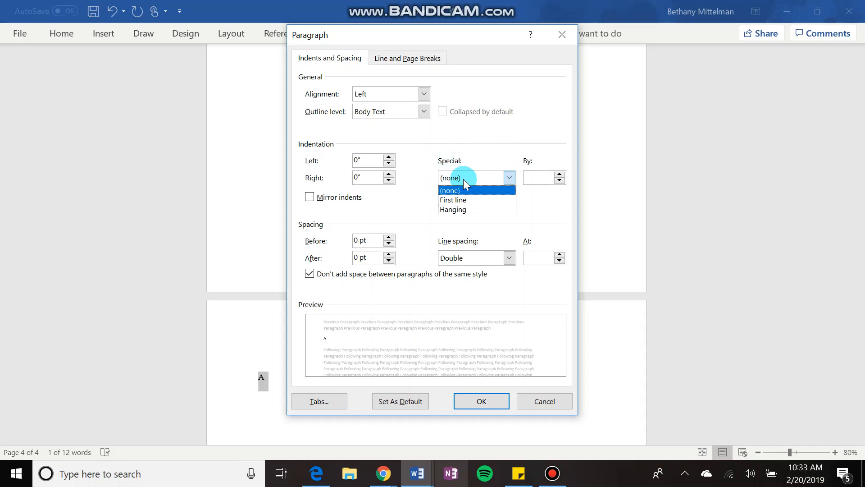
pyautogui.click(474, 209)
pyautogui.click(486, 401)
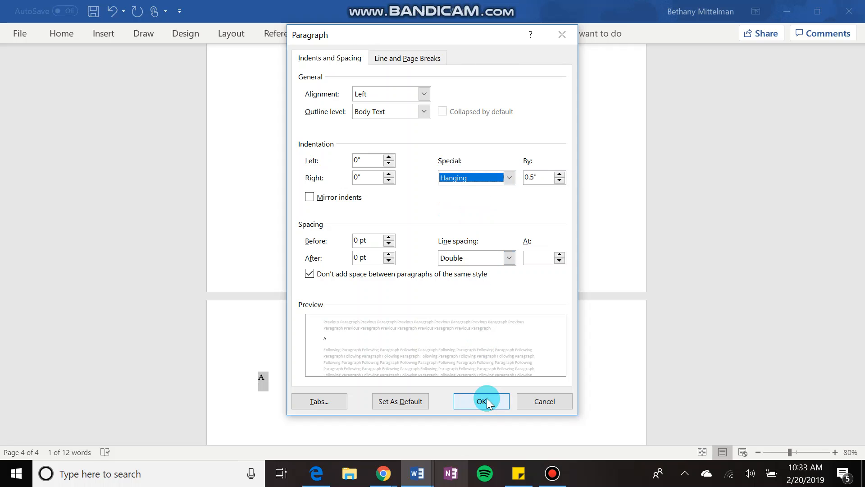
pyautogui.click(366, 359)
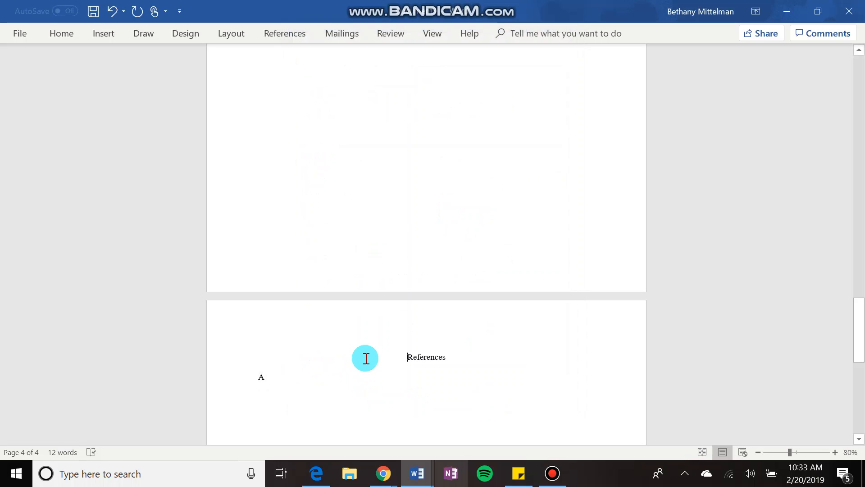
# - Open the title page's header for editing and enable Different First Page
pyautogui.scroll(20, 435, 166)
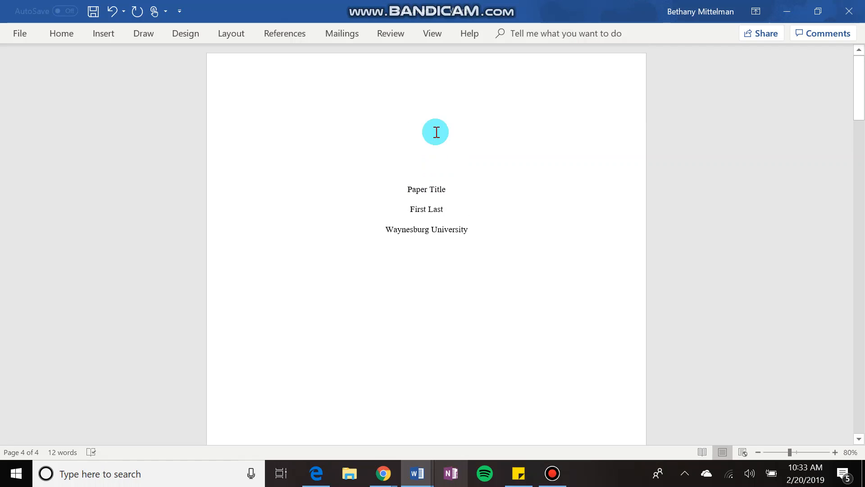
pyautogui.doubleClick(442, 65)
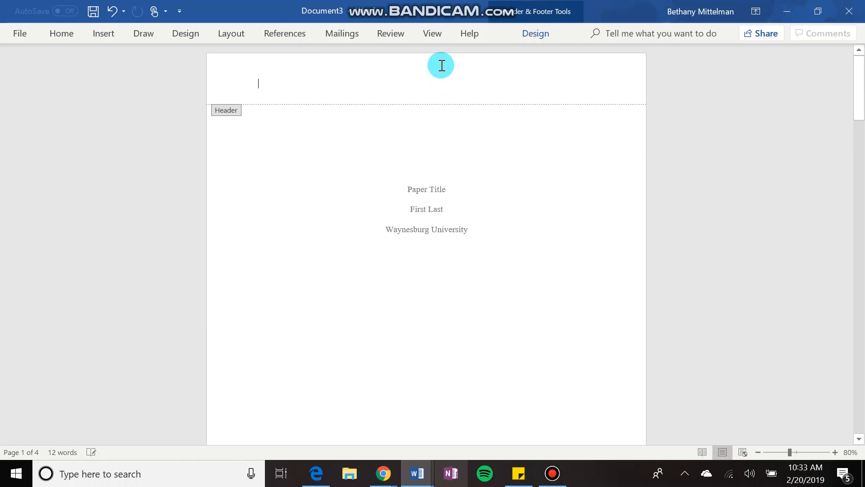
pyautogui.click(543, 33)
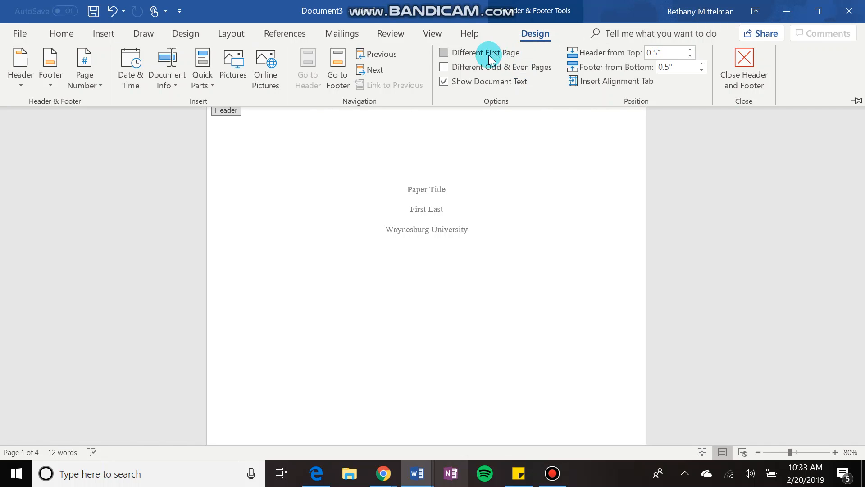
pyautogui.click(444, 53)
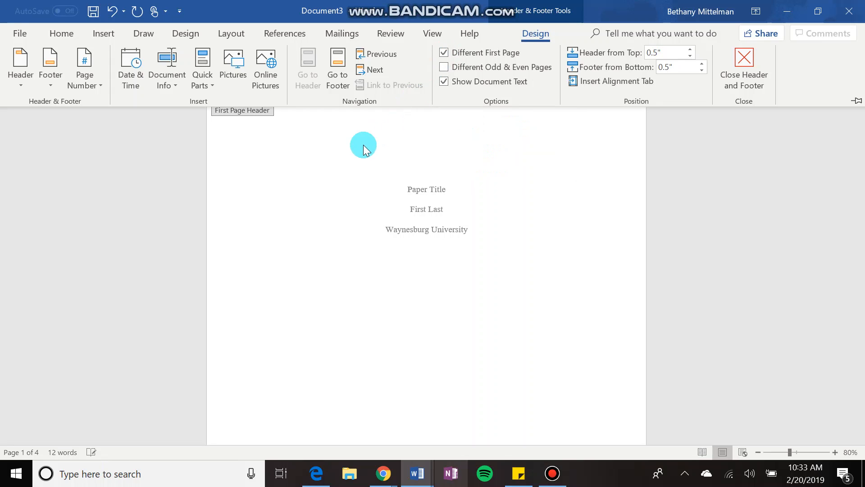
pyautogui.click(353, 156)
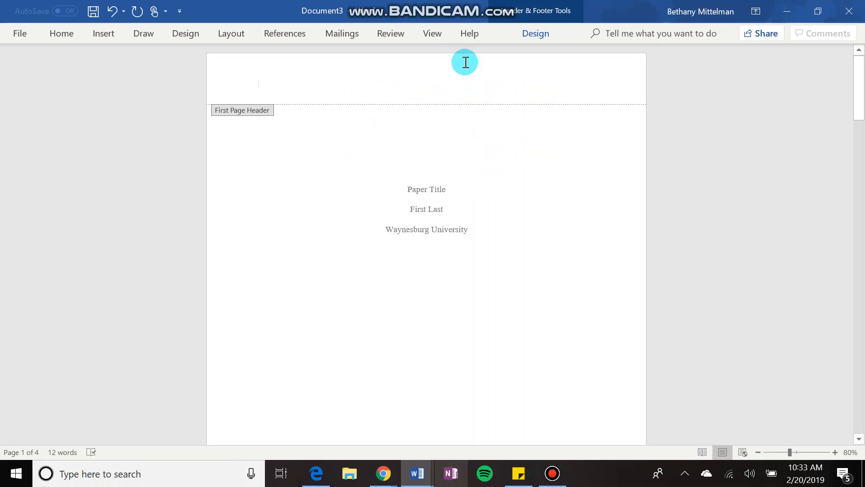
# - Keep the ribbon permanently expanded and enter "Running head: PAPER TITLE" in the first page header
pyautogui.click(536, 33)
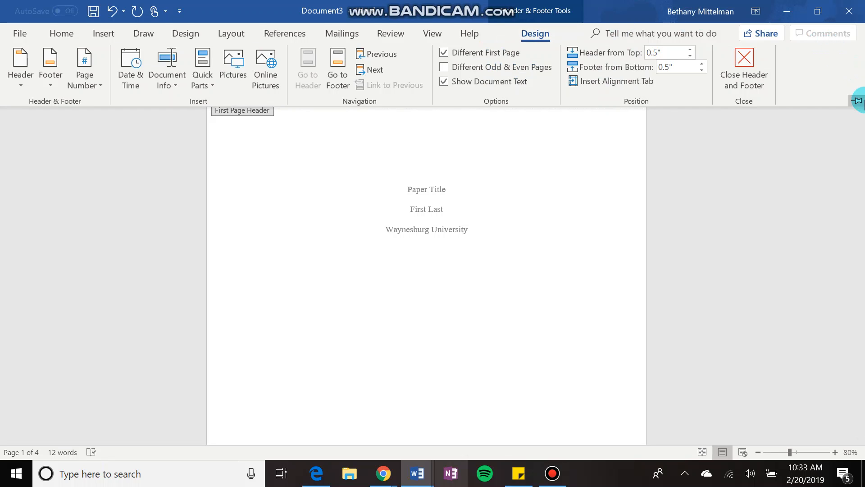
pyautogui.click(857, 100)
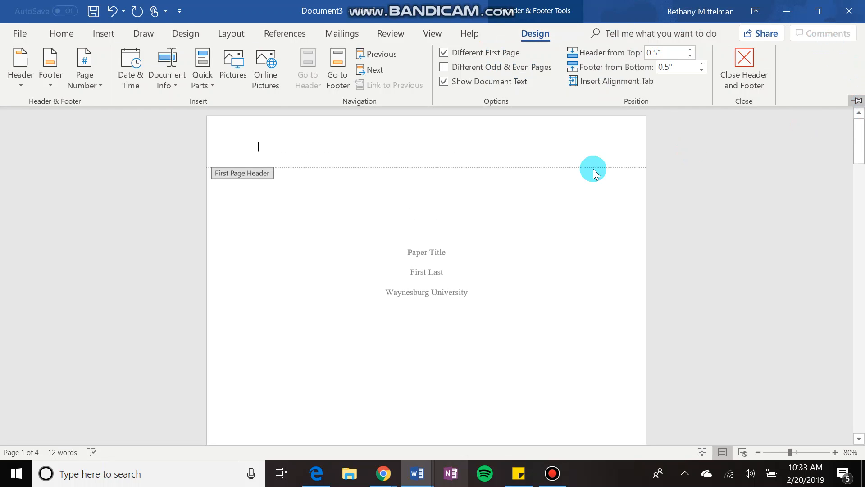
pyautogui.click(285, 153)
pyautogui.write('Runni')
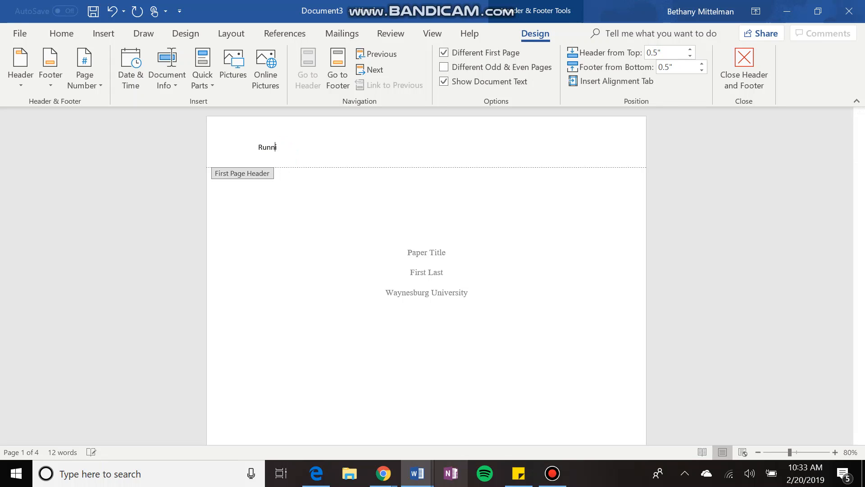
pyautogui.write('ng head: PAPER TITLE')
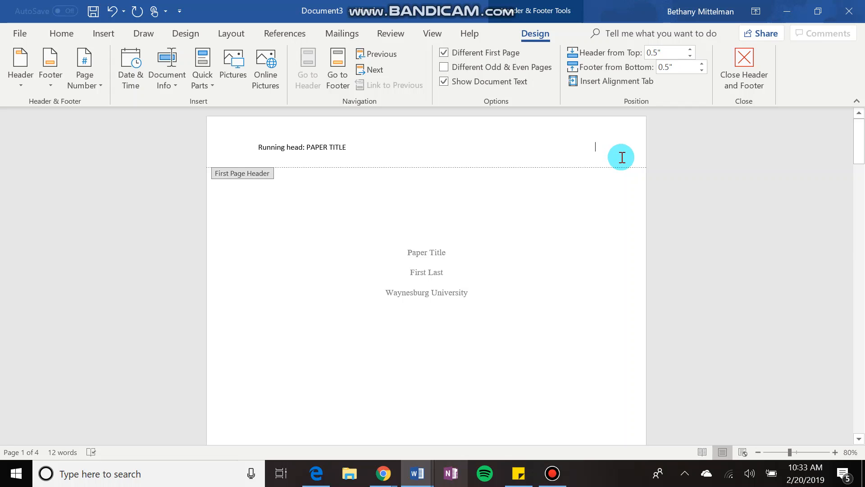
# - Insert a Plain Number page number at the current position, at the right margin of the first page header
pyautogui.click(86, 86)
pyautogui.moveTo(110, 150)
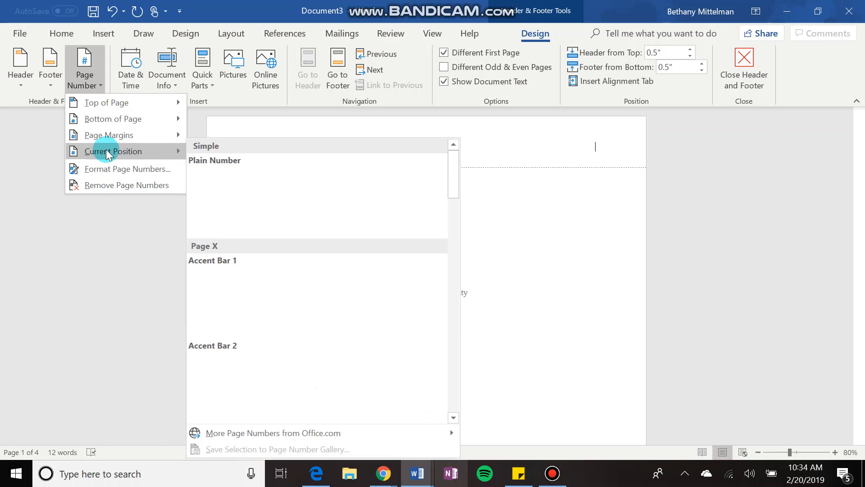
pyautogui.click(254, 199)
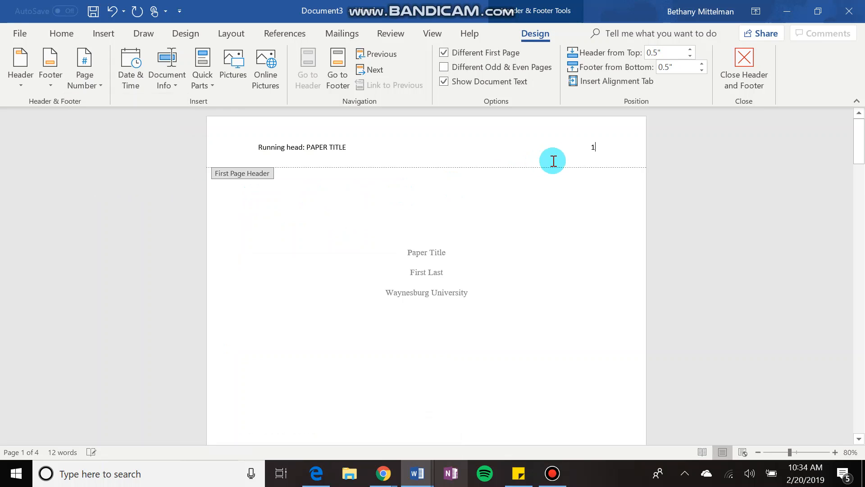
# - Format the whole first page header, including its page number, as Times New Roman, size 12
pyautogui.moveTo(600, 147); pyautogui.dragTo(245, 160)
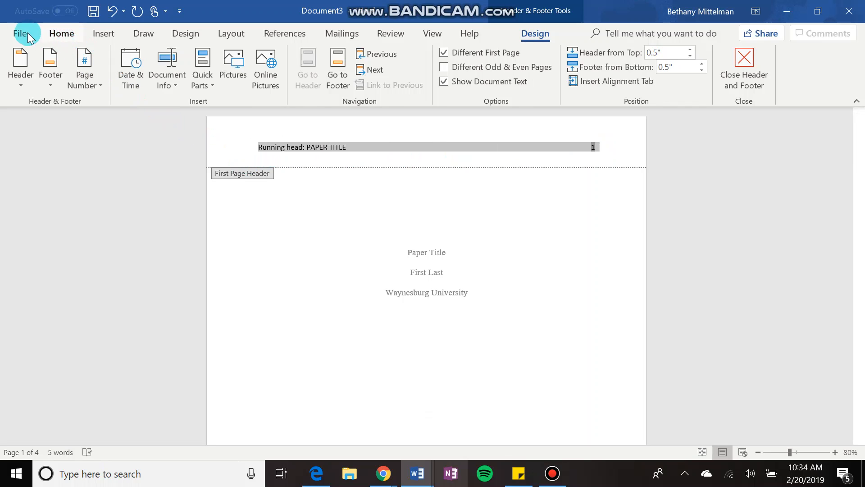
pyautogui.rightClick(341, 153)
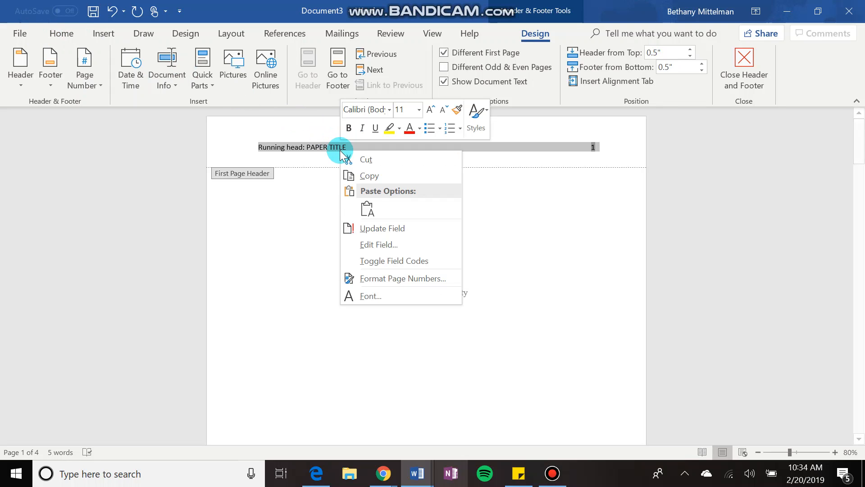
pyautogui.click(379, 110)
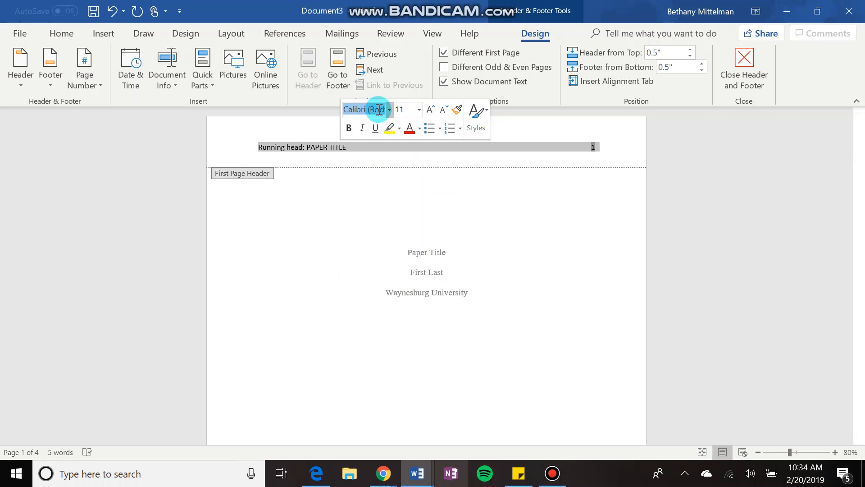
pyautogui.write('Times New')
pyautogui.press('Return')
pyautogui.click(396, 110)
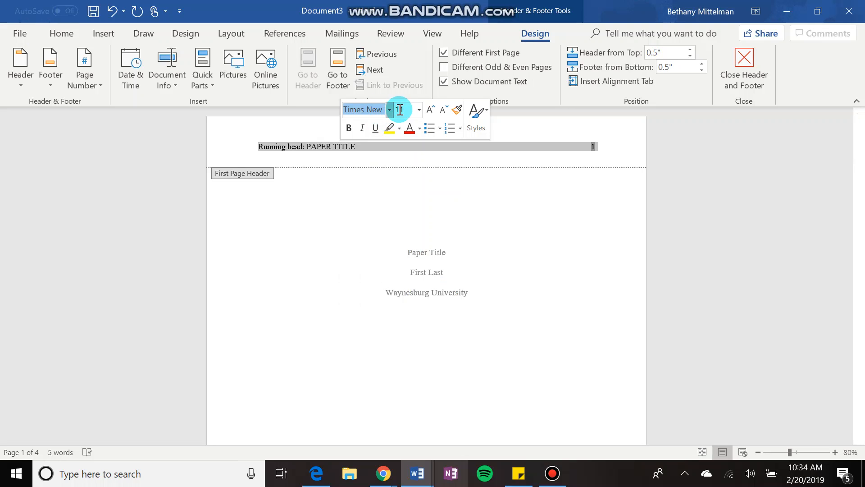
pyautogui.write('12')
pyautogui.press('Return')
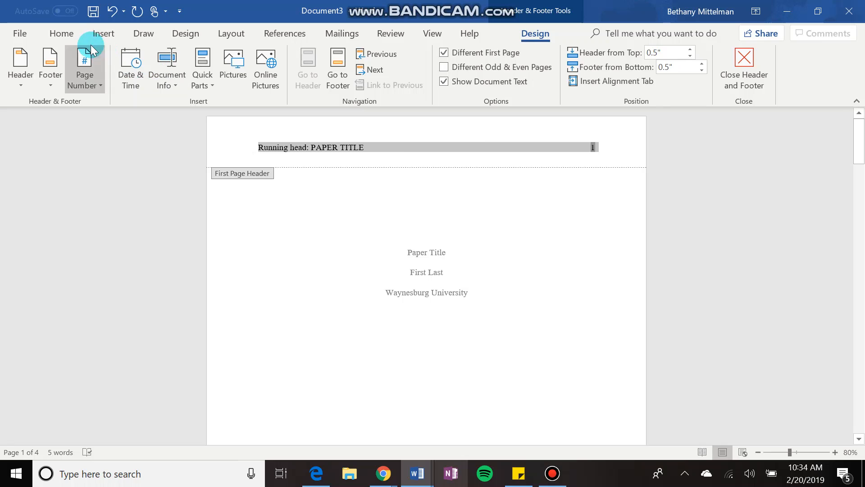
# - Set the first page header's line spacing to 2.0
pyautogui.click(61, 33)
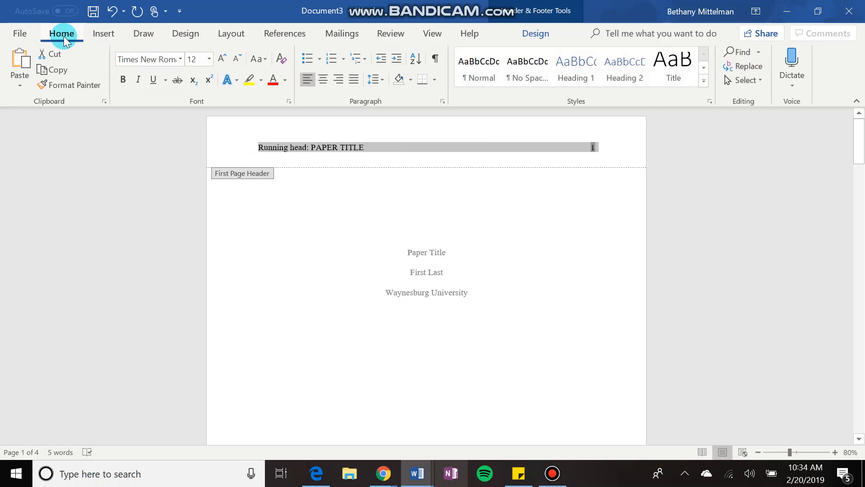
pyautogui.click(373, 79)
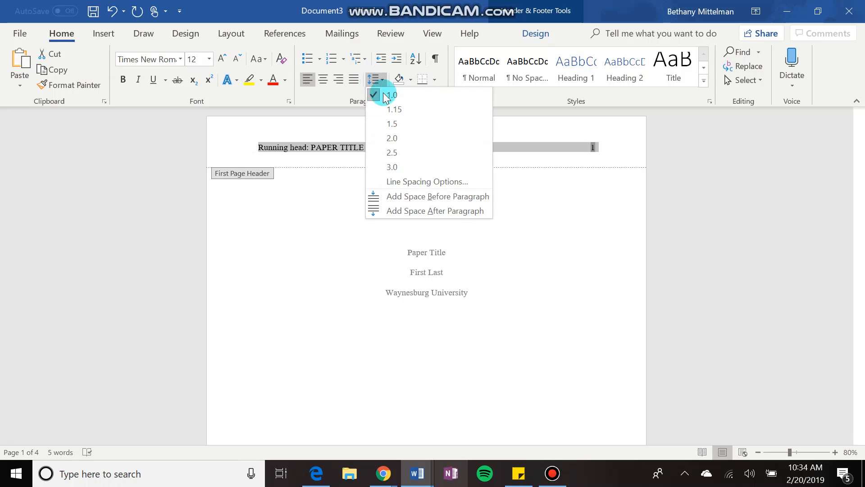
pyautogui.click(401, 139)
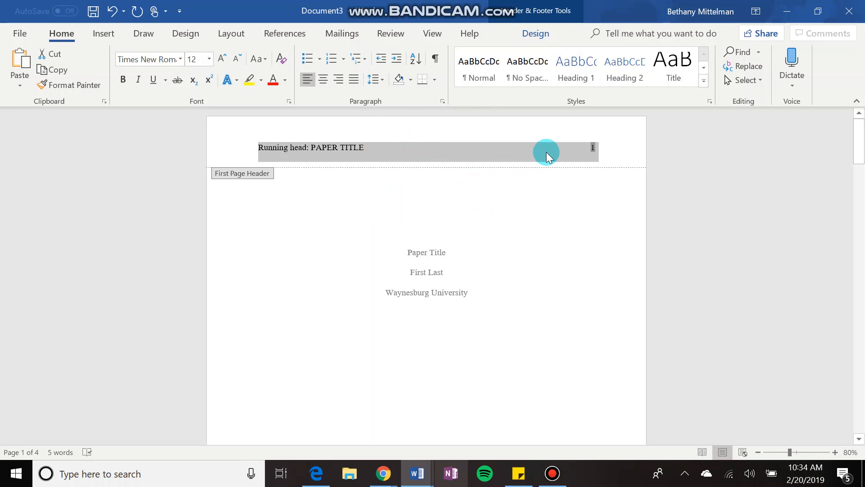
pyautogui.click(601, 153)
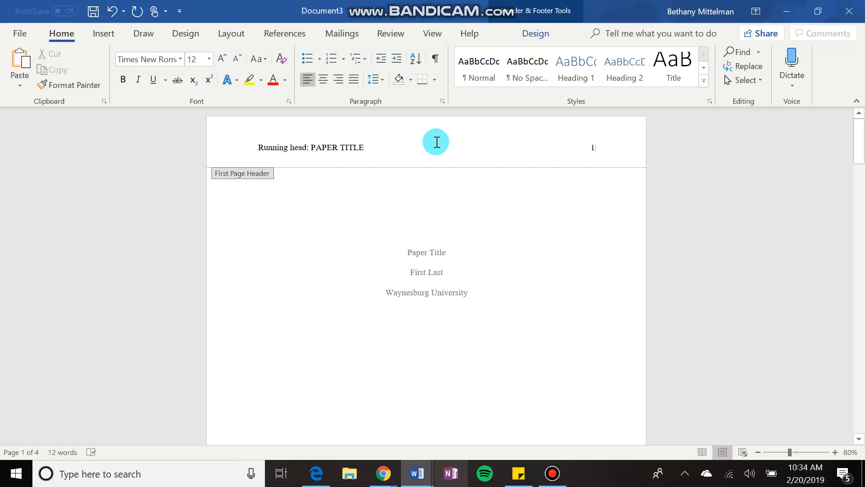
# - Enter "PAPER TITLE" in the Abstract page's header and insert a Plain Number page number at the current position, at the right margin
pyautogui.scroll(-10, 433, 245)
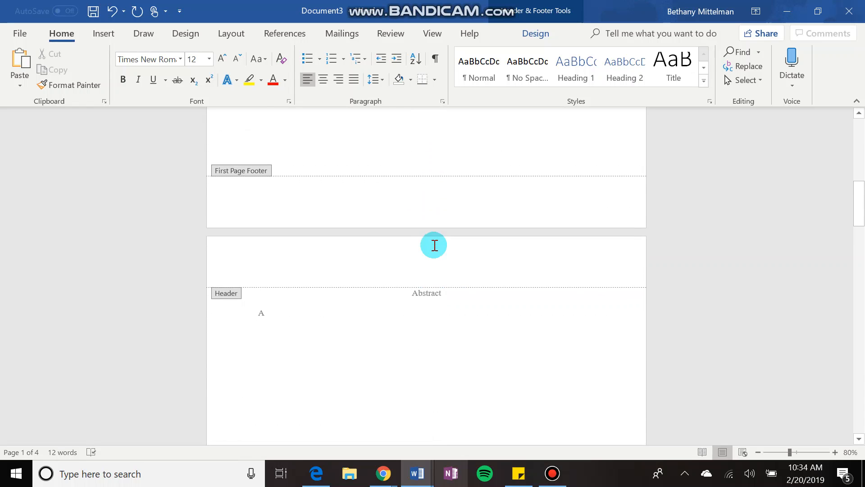
pyautogui.click(247, 268)
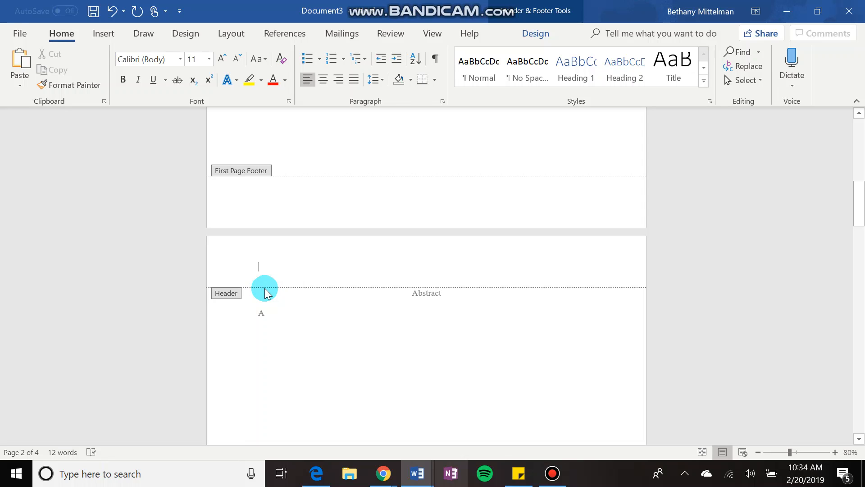
pyautogui.write('PAPER T')
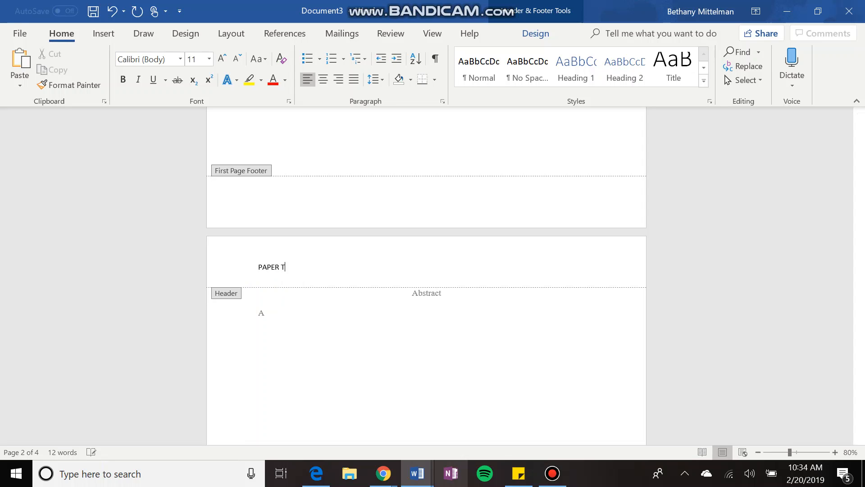
pyautogui.write('ITLE')
pyautogui.click(543, 33)
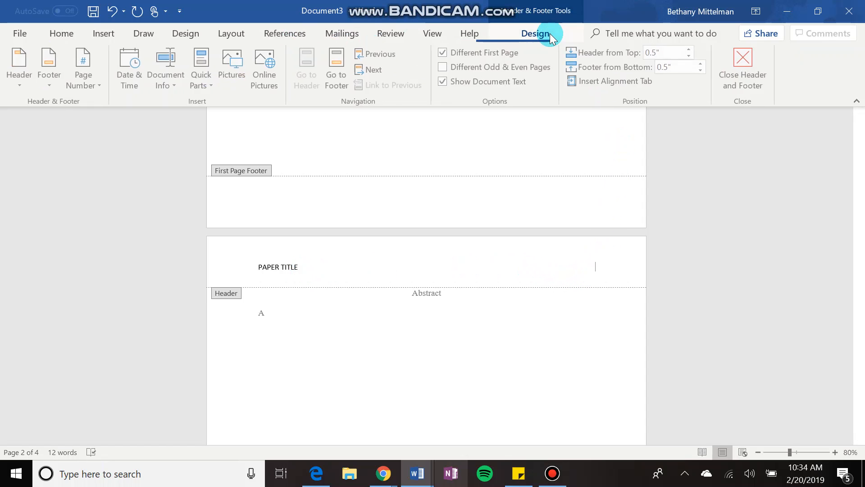
pyautogui.click(76, 89)
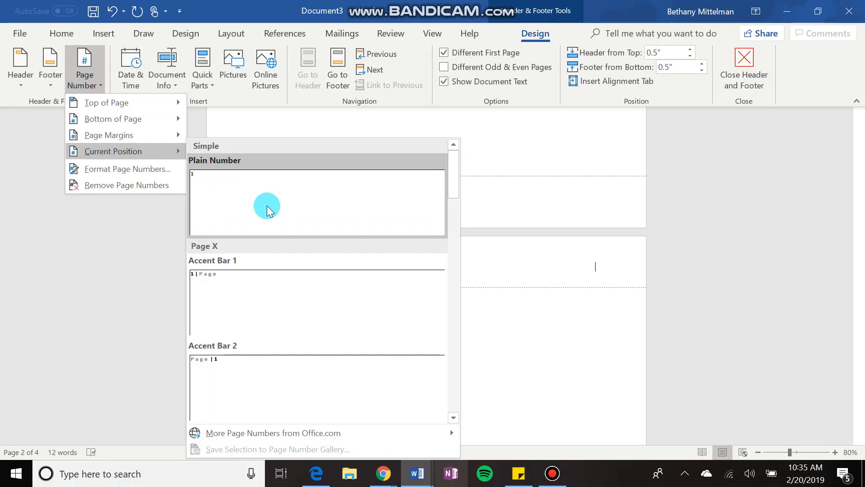
pyautogui.click(269, 211)
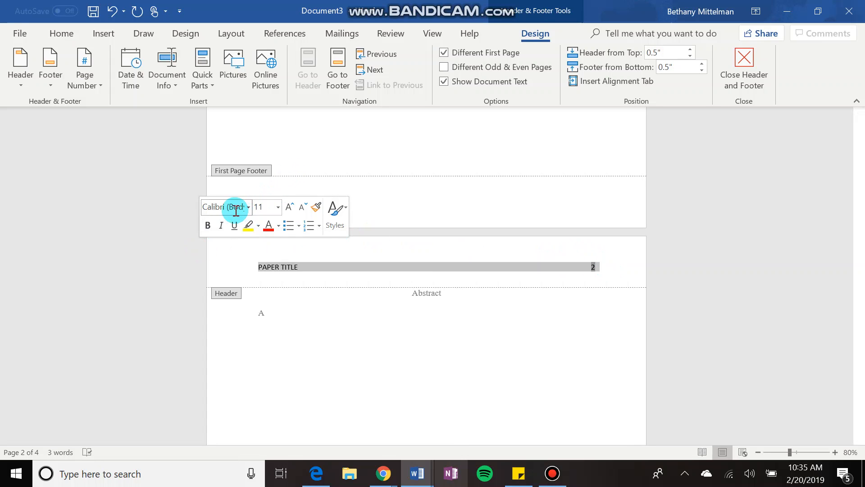
# - Format the Abstract page's header text and page number as Times New Roman, size 12
pyautogui.click(235, 208)
pyautogui.write('Times New Roman')
pyautogui.press('Return')
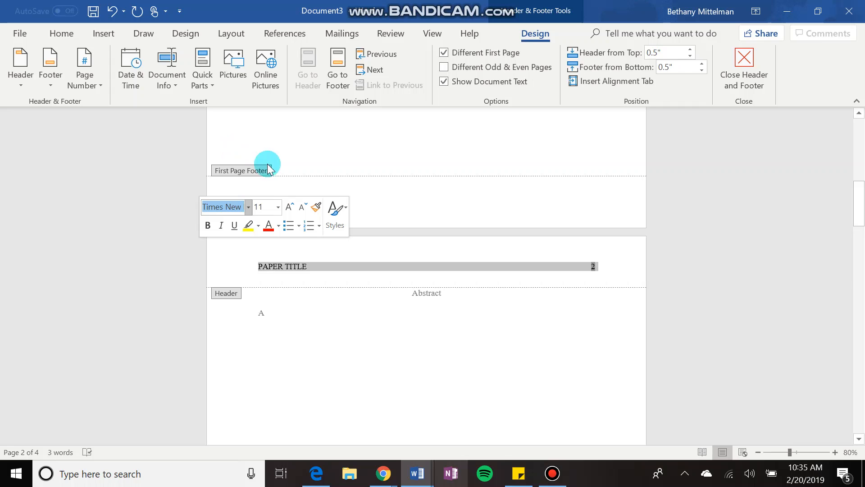
pyautogui.click(265, 207)
pyautogui.write('10')
pyautogui.press('BackSpace')
pyautogui.write('2')
pyautogui.press('Return')
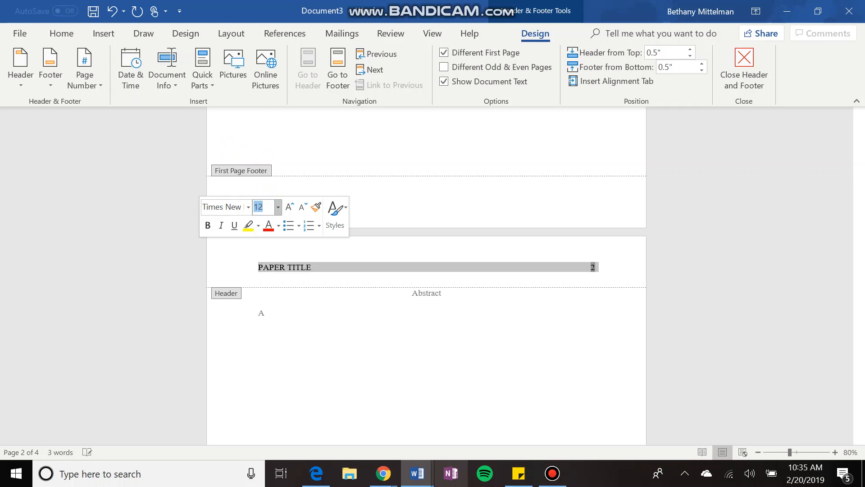
# - Set the line spacing of the Abstract page's header to 2.0
pyautogui.click(60, 32)
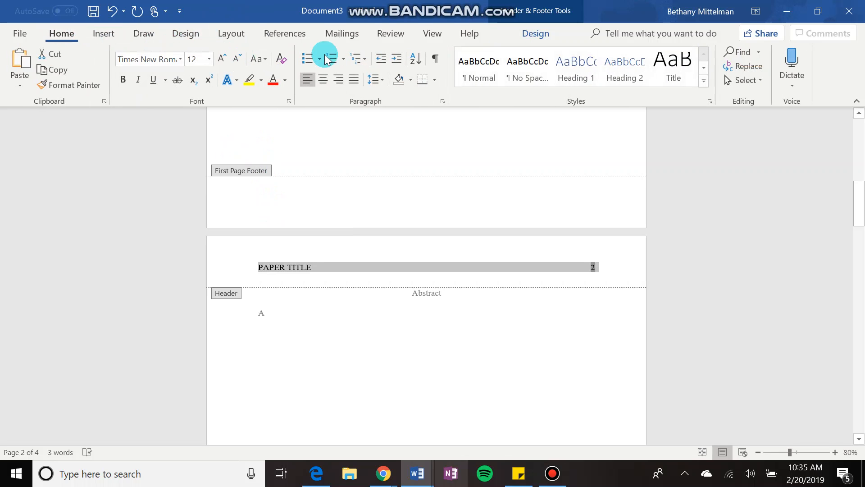
pyautogui.click(375, 81)
pyautogui.click(395, 137)
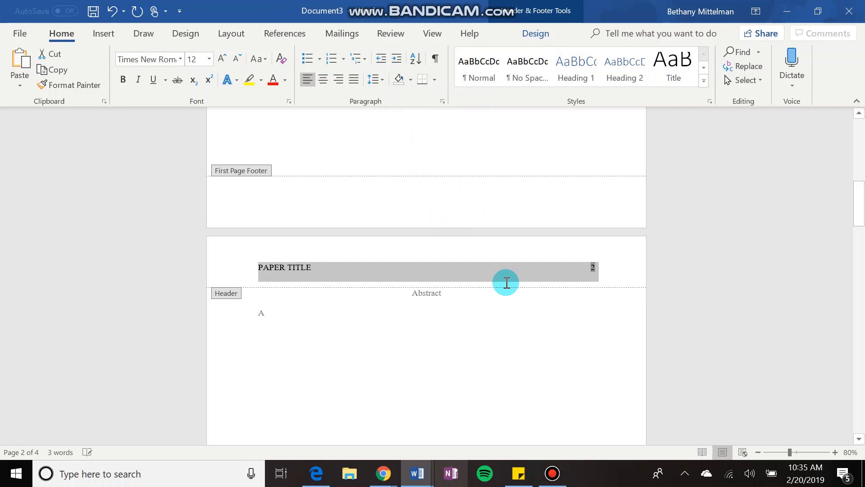
pyautogui.click(574, 264)
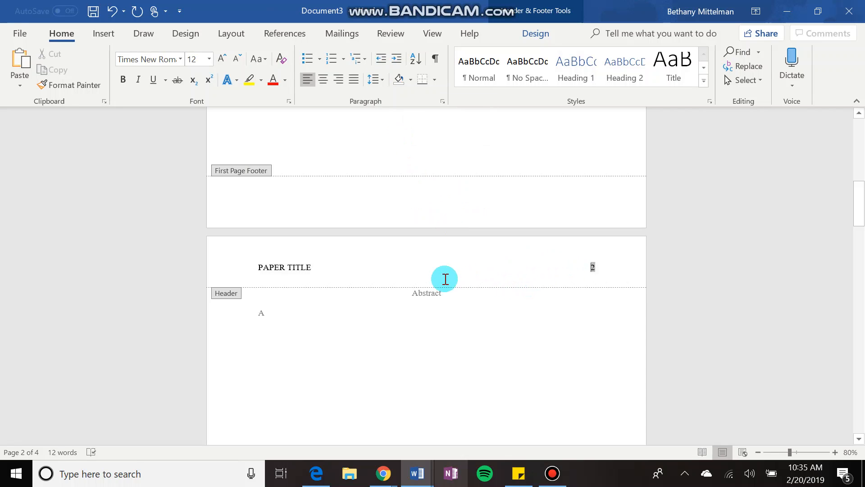
# - Lengthen the Abstract page's running head with the filler text "GHGHGHGHGHGHGHG" and remove the surplus tab before the page number
pyautogui.click(316, 269)
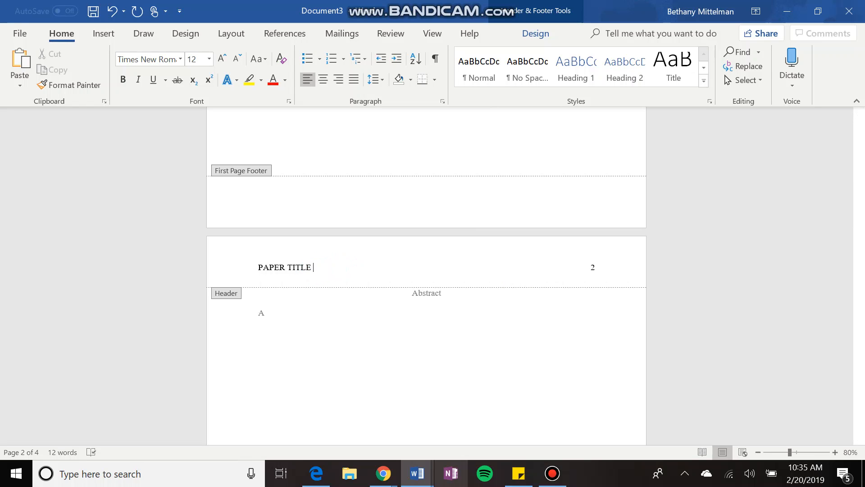
pyautogui.write('GHGHGHGHGHGHGHG')
pyautogui.press('Tab')
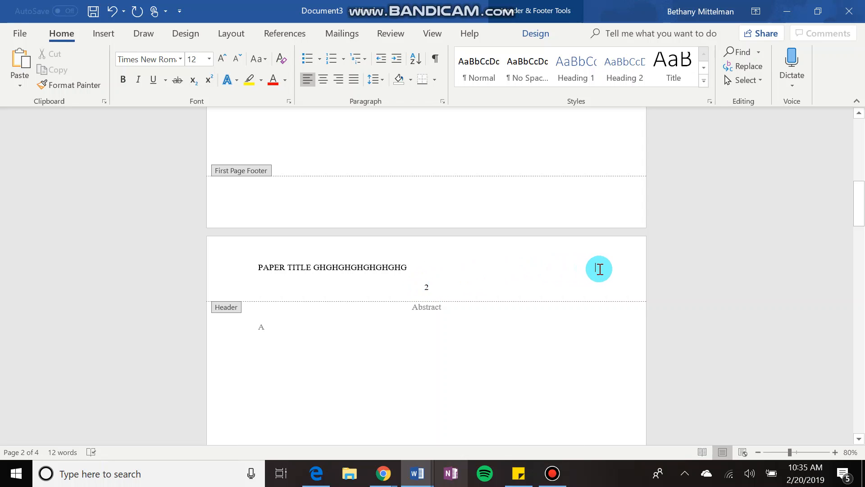
pyautogui.press('Delete')
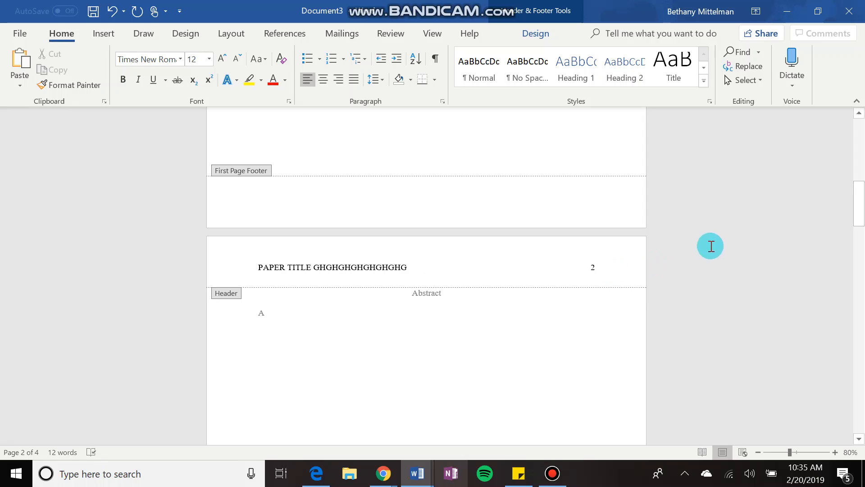
pyautogui.press('Delete')
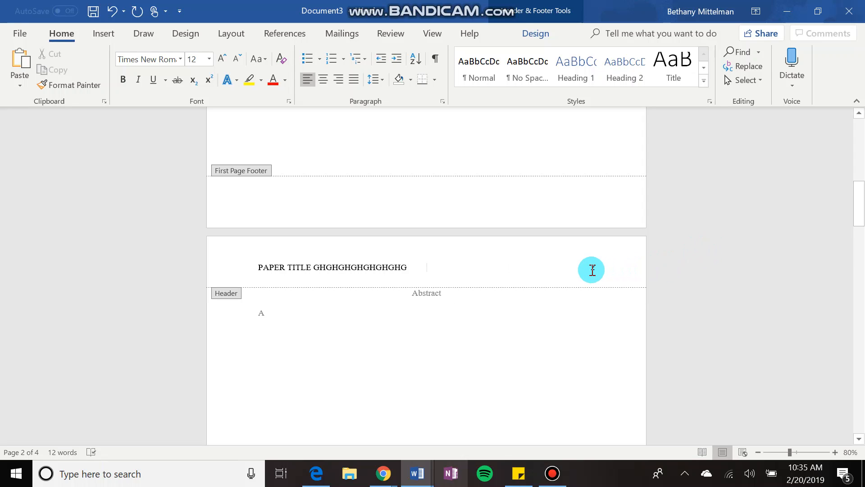
# - Delete the filler text after "PAPER TITLE" in the Abstract page's header, keeping the page number at the right margin
pyautogui.click(407, 268)
pyautogui.press('BackSpace')
pyautogui.press('BackSpace')
pyautogui.press('BackSpace')
pyautogui.press('BackSpace')
pyautogui.press('BackSpace')
pyautogui.press('BackSpace')
pyautogui.press('BackSpace')
pyautogui.press('BackSpace')
pyautogui.press('BackSpace')
pyautogui.press('BackSpace')
pyautogui.press('BackSpace')
pyautogui.press('BackSpace')
pyautogui.press('BackSpace')
pyautogui.press('BackSpace')
pyautogui.press('BackSpace')
pyautogui.press('BackSpace')
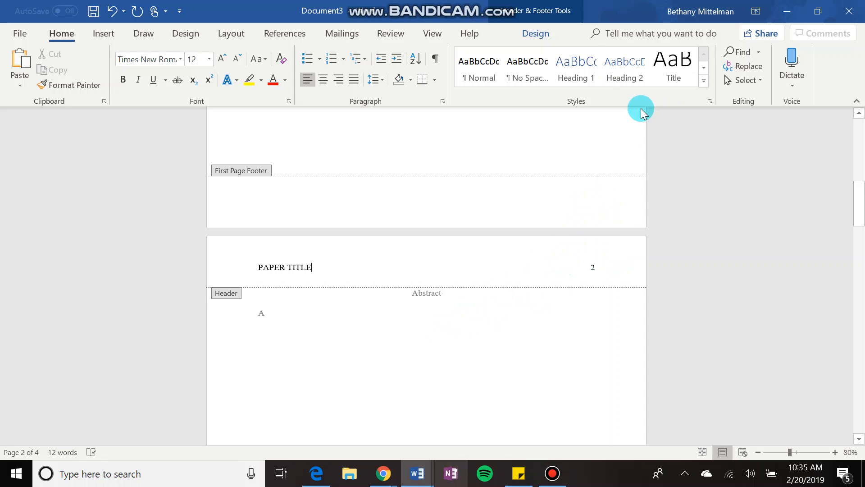
# - Set the header's distance from the top of the page to 1"
pyautogui.click(534, 36)
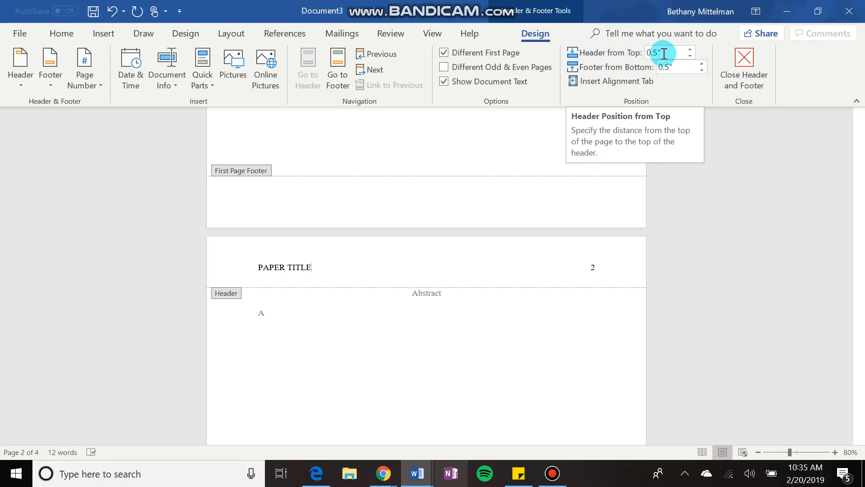
pyautogui.click(690, 51)
pyautogui.click(690, 50)
pyautogui.click(690, 50)
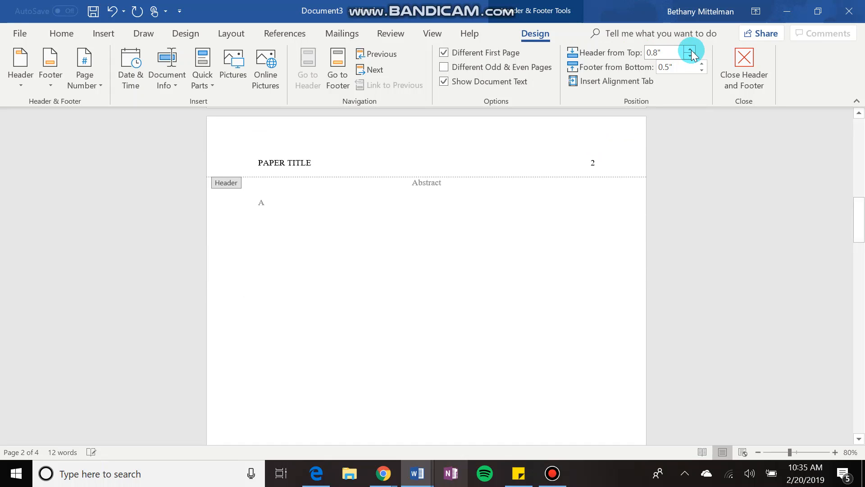
pyautogui.click(690, 50)
pyautogui.click(690, 51)
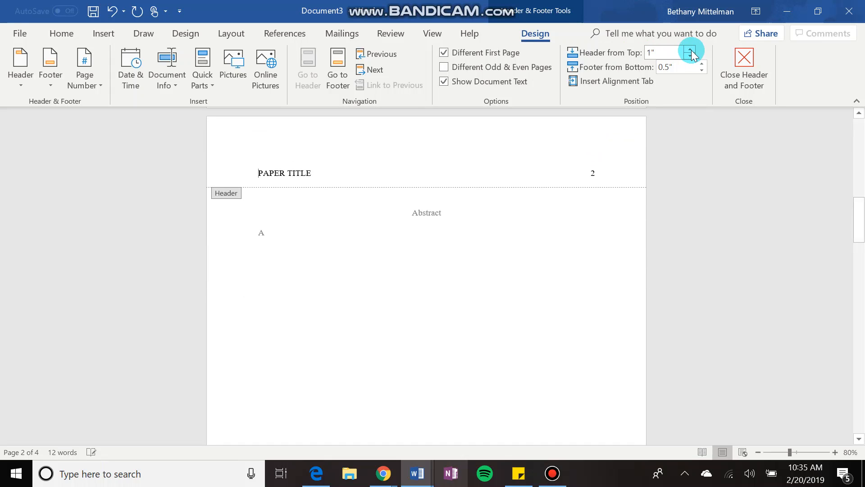
# - Leave header editing and delete the empty line above the "Abstract" heading
pyautogui.doubleClick(446, 201)
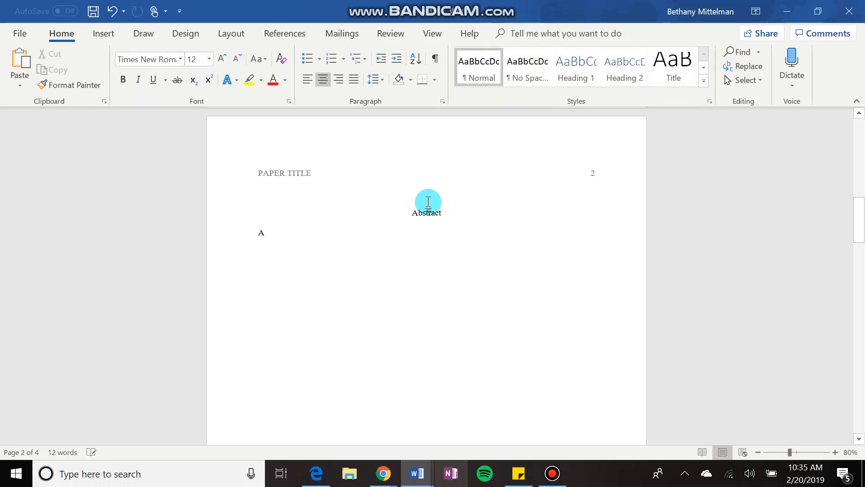
pyautogui.press('BackSpace')
pyautogui.press('BackSpace')
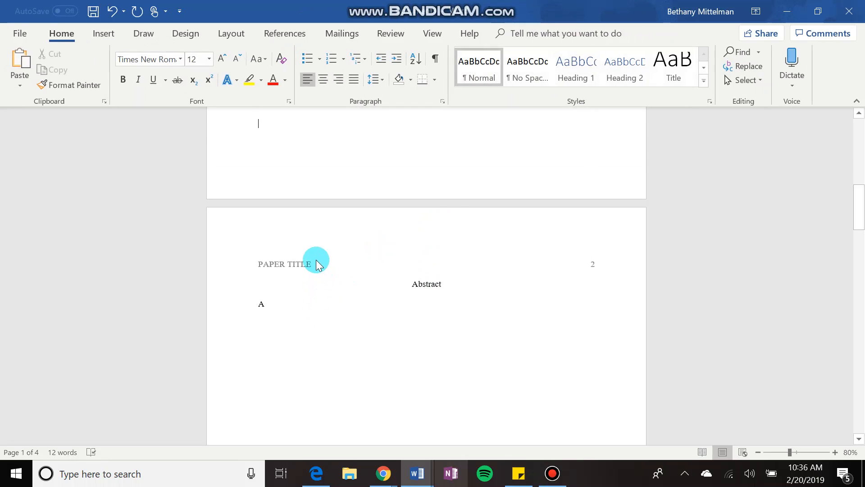
pyautogui.scroll(8, 451, 199)
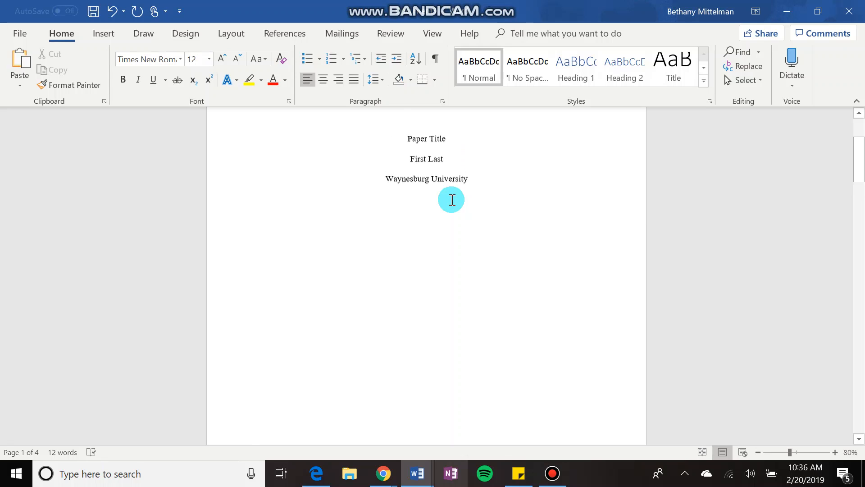
pyautogui.scroll(-8, 451, 199)
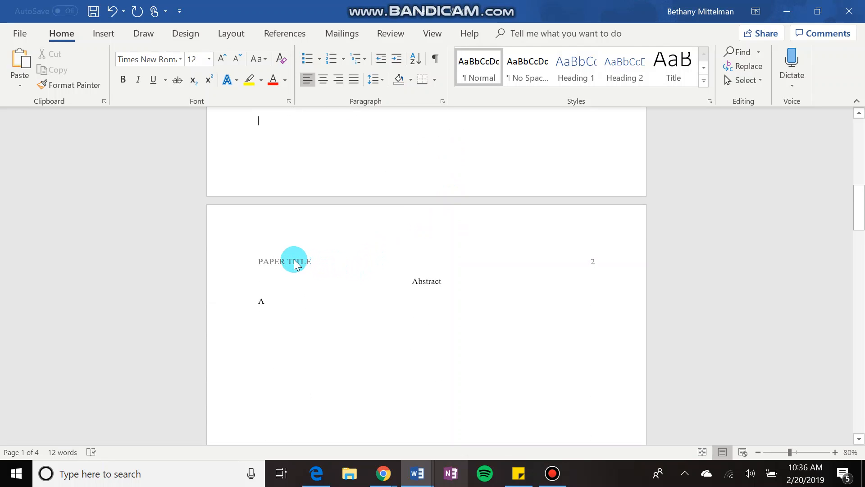
# - Set the whole document's bottom margin to 0.7" and insert an empty line before the "Abstract" heading to move it back to page 2
pyautogui.click(410, 280)
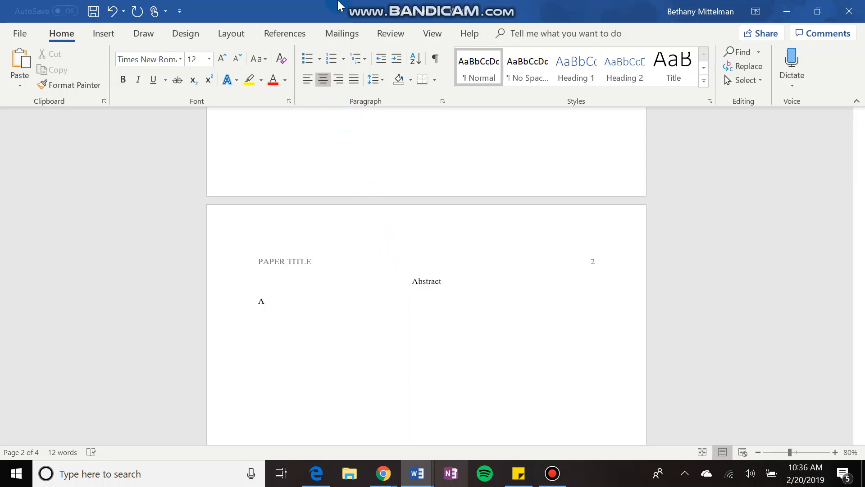
pyautogui.click(231, 35)
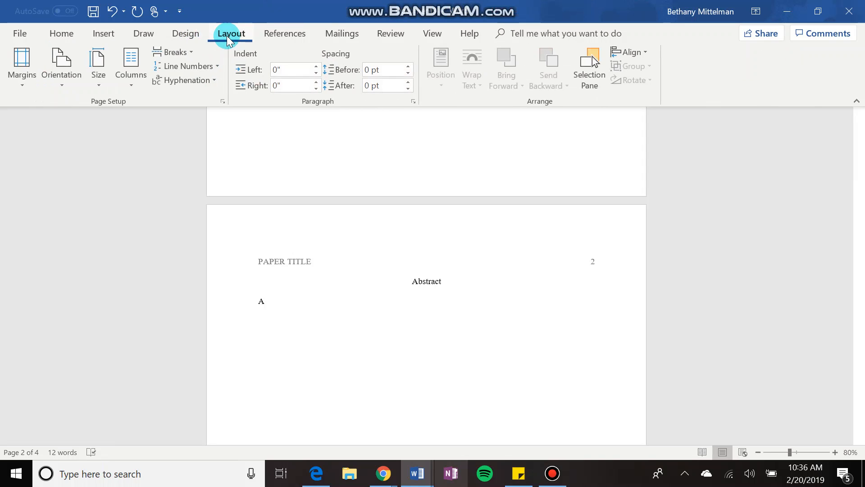
pyautogui.click(25, 81)
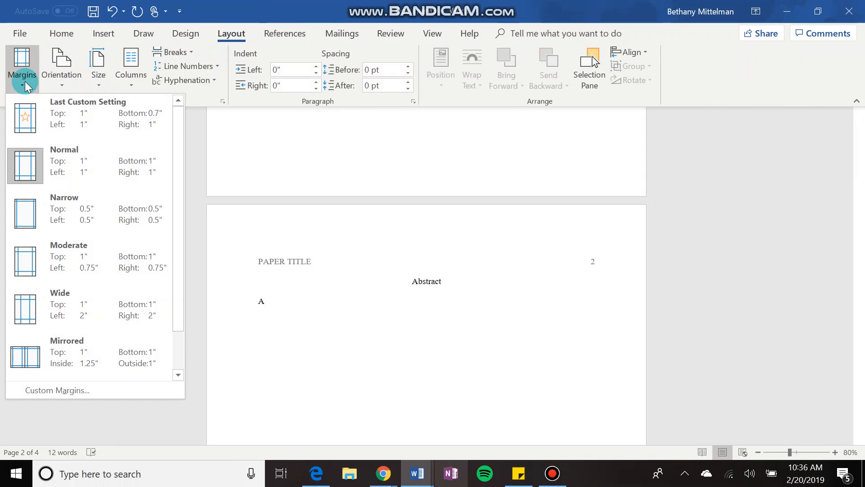
pyautogui.click(77, 390)
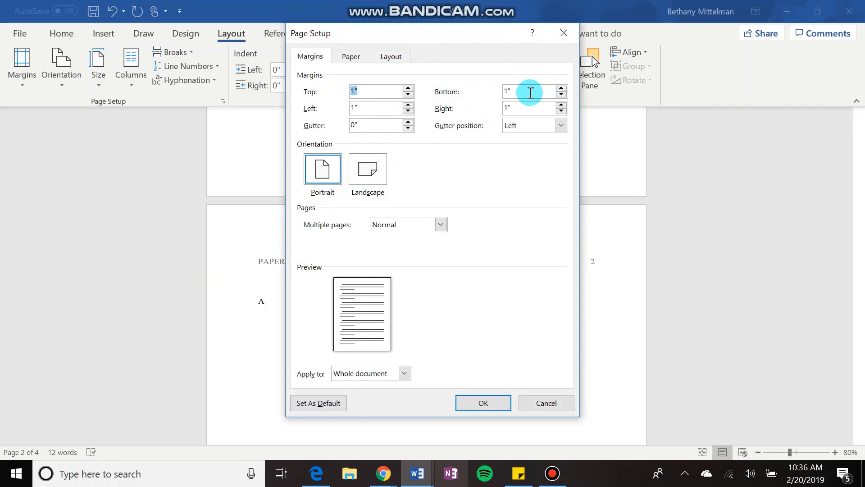
pyautogui.click(531, 92)
pyautogui.press('BackSpace')
pyautogui.press('BackSpace')
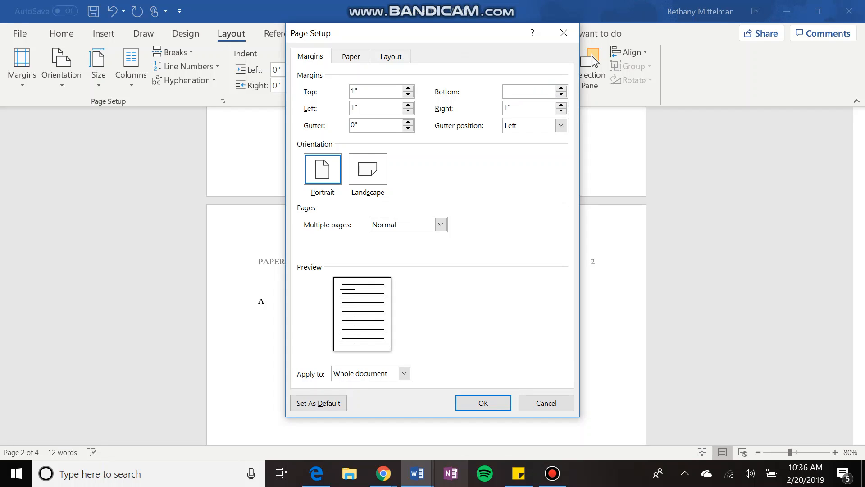
pyautogui.write('.7')
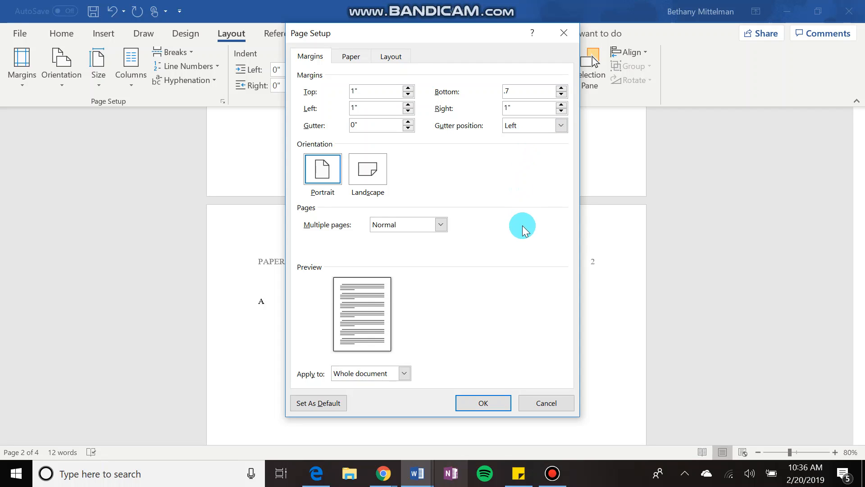
pyautogui.click(500, 403)
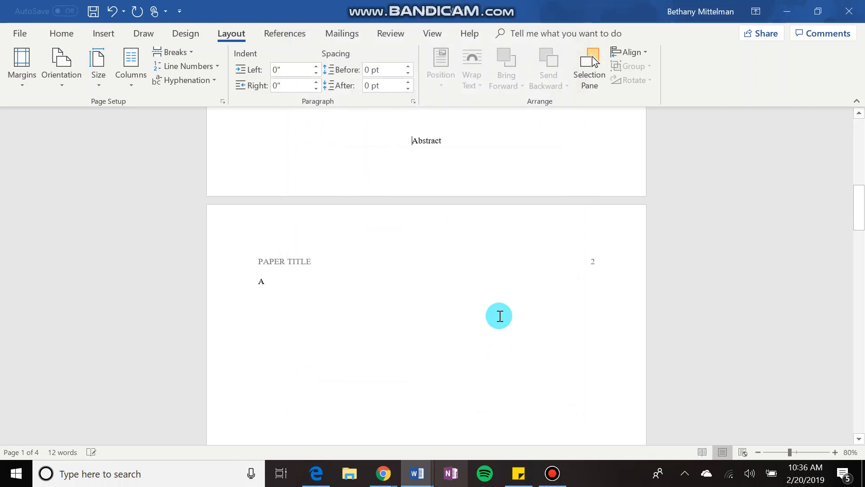
pyautogui.scroll(2, 499, 315)
pyautogui.press('Return')
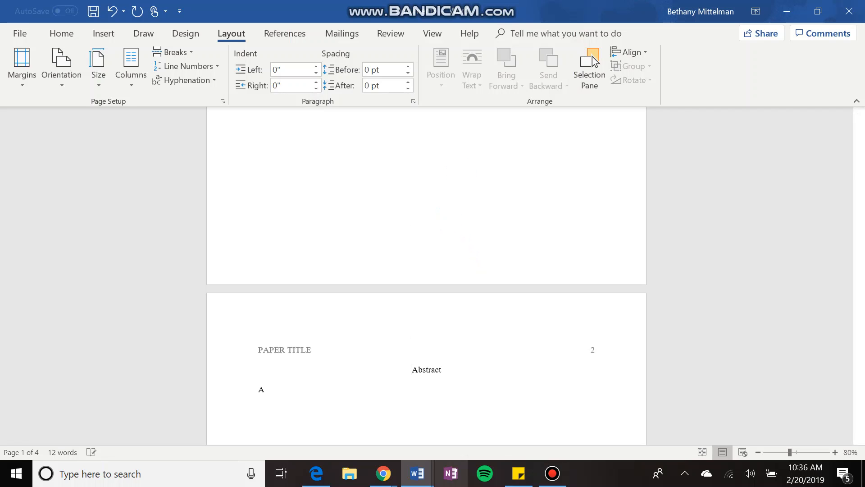
# - Collapse the ribbon and zoom out to 50% to review the layout and running heads of the paper's pages side by side
pyautogui.scroll(1, 481, 147)
pyautogui.scroll(7, 481, 147)
pyautogui.click(858, 103)
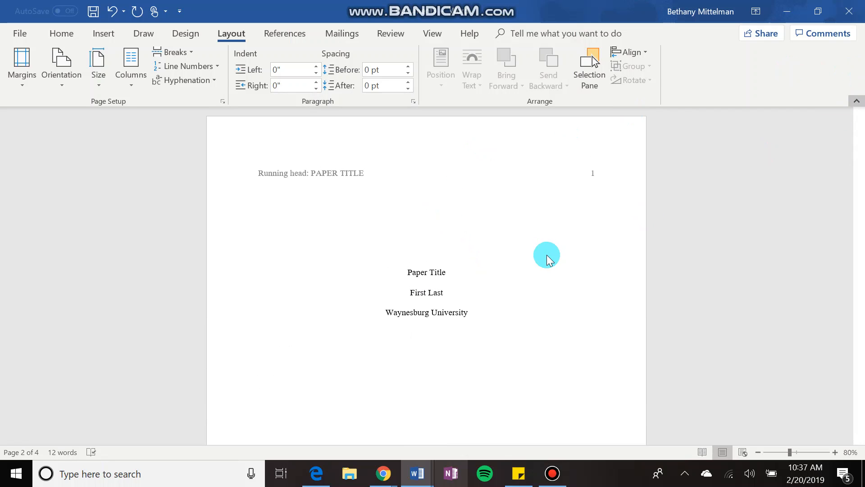
pyautogui.scroll(-3, 545, 255)
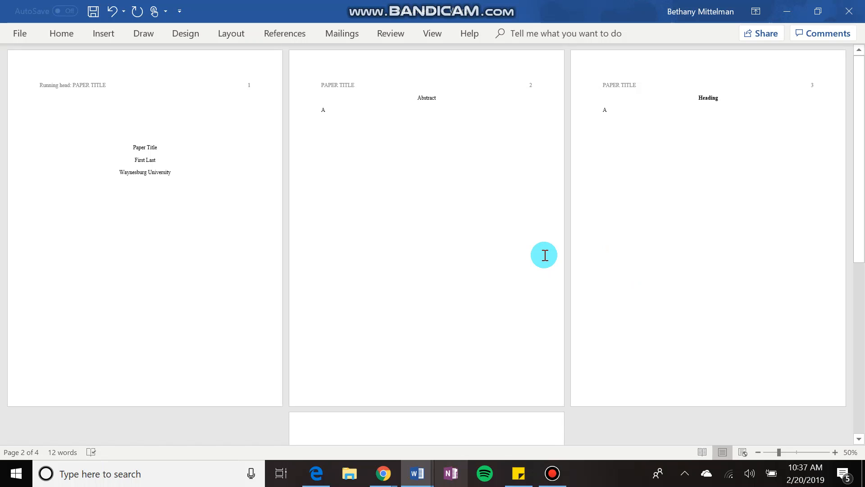
pyautogui.scroll(-4, 506, 346)
pyautogui.scroll(4, 507, 346)
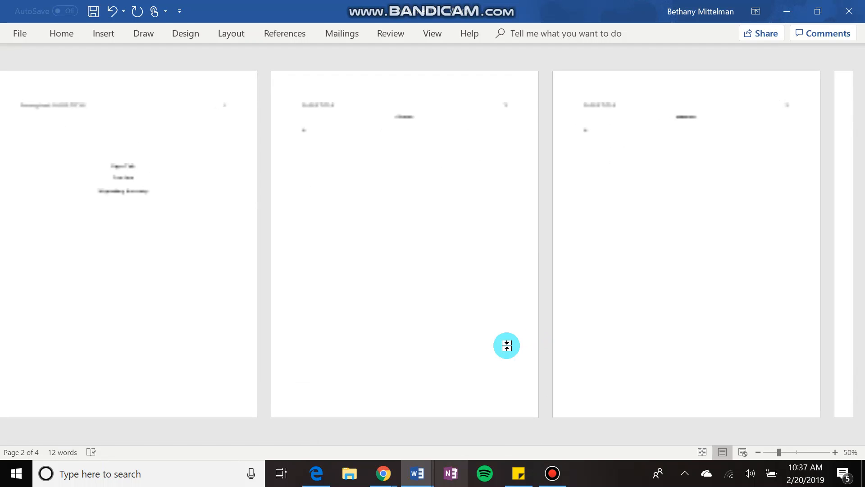